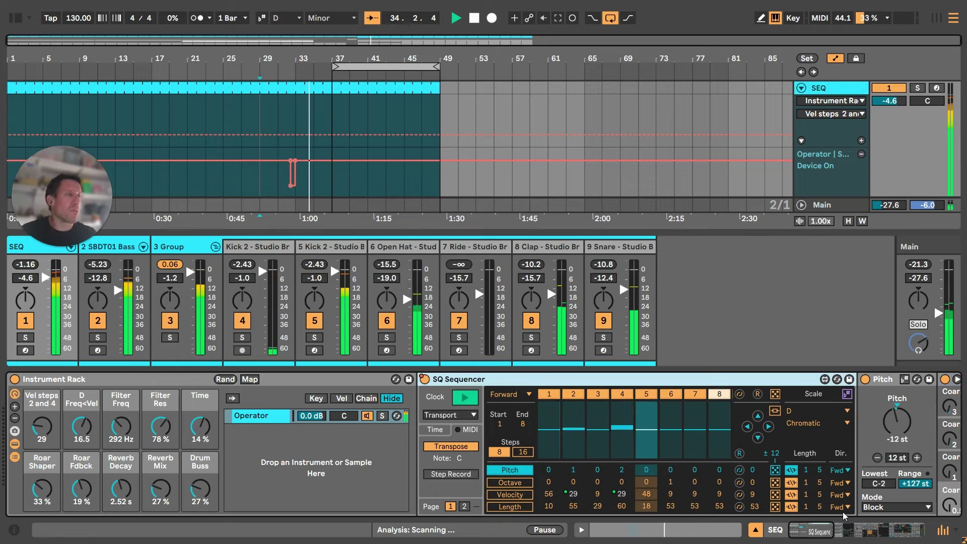
Step: Solo the SEQ track
mouse_move(818, 534)
left_mouse_down()
mouse_move(834, 532)
mouse_move(805, 533)
left_mouse_up()
left_click(103, 384)
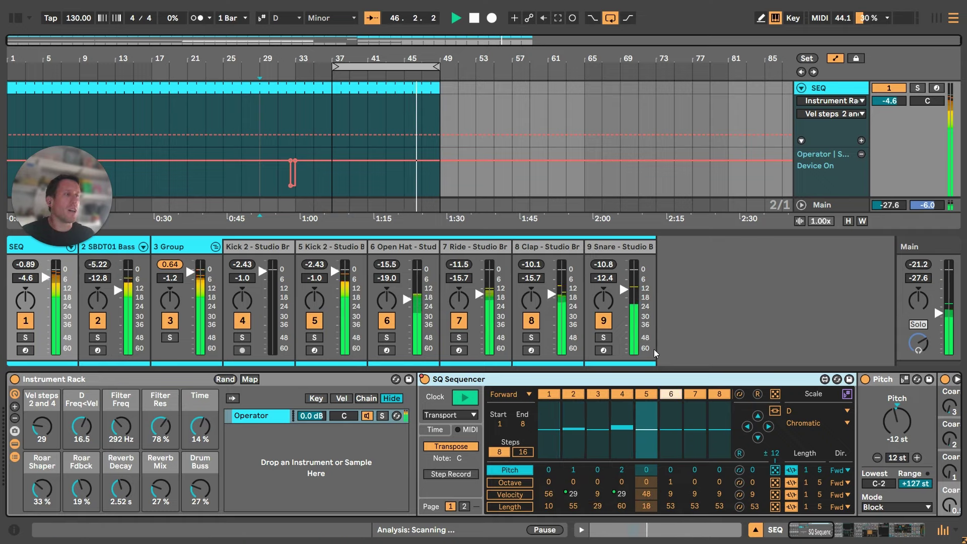
mouse_move(818, 536)
left_mouse_down()
mouse_move(837, 535)
mouse_move(810, 540)
left_mouse_up()
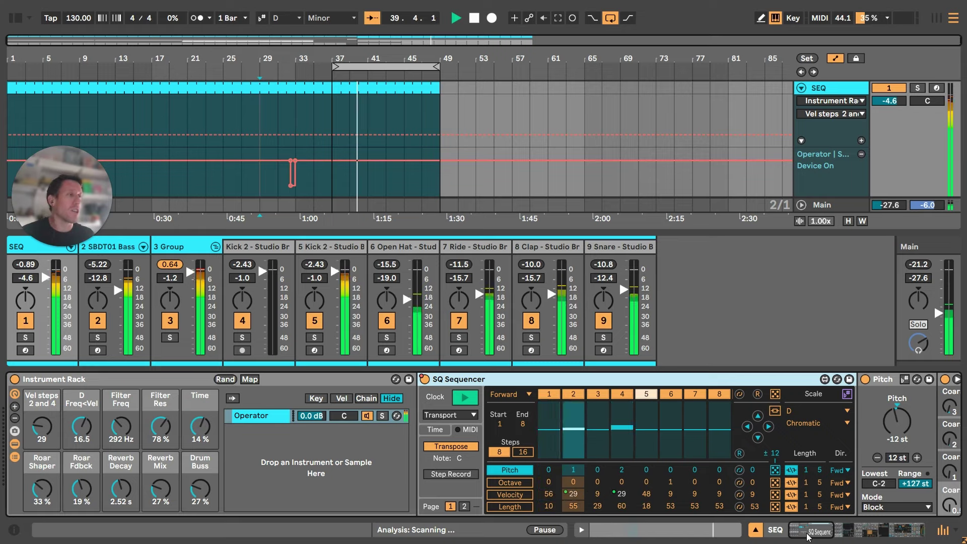
mouse_move(807, 537)
left_mouse_down()
mouse_move(825, 539)
mouse_move(801, 542)
mouse_move(813, 540)
left_mouse_up()
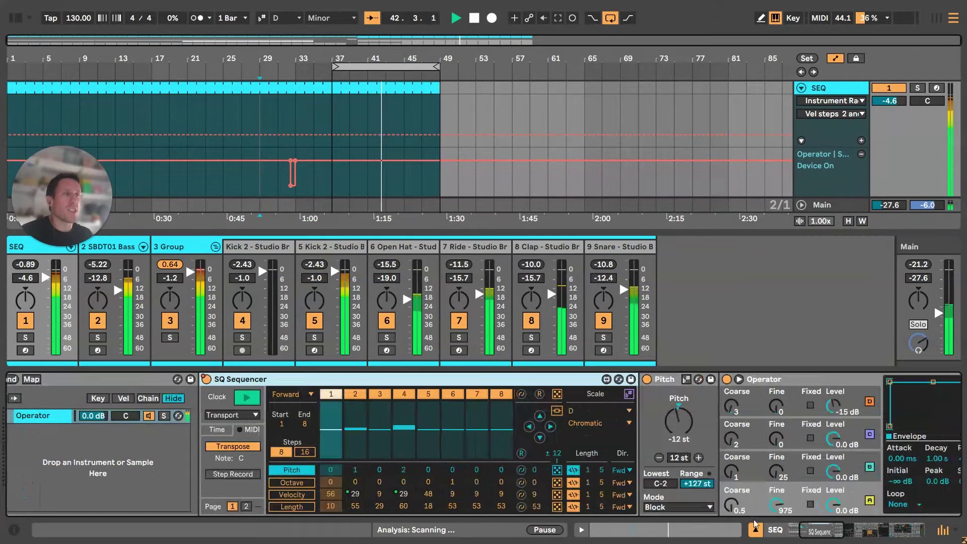
left_click(916, 86)
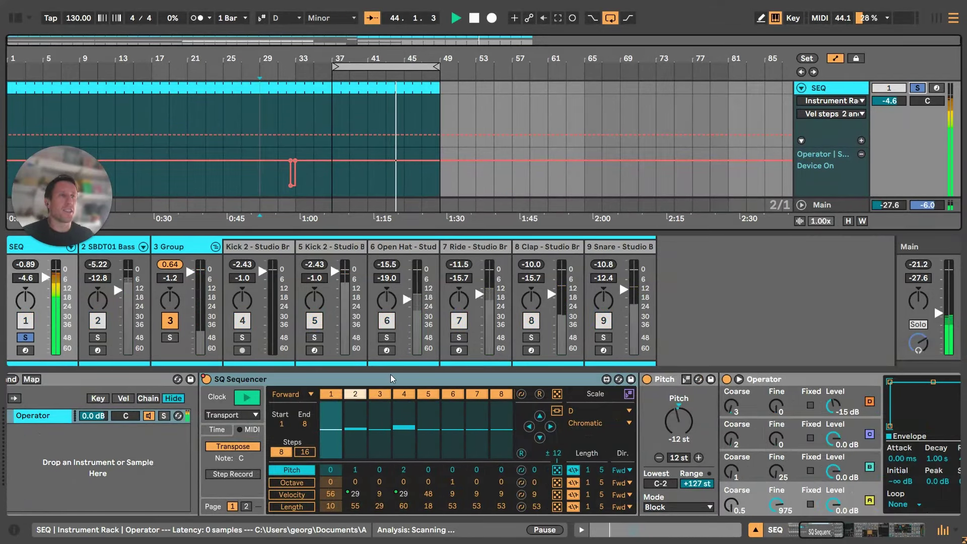
Step: Examine the SQ Sequencer's velocity and length lanes, ending on the velocity lane
left_click(827, 379)
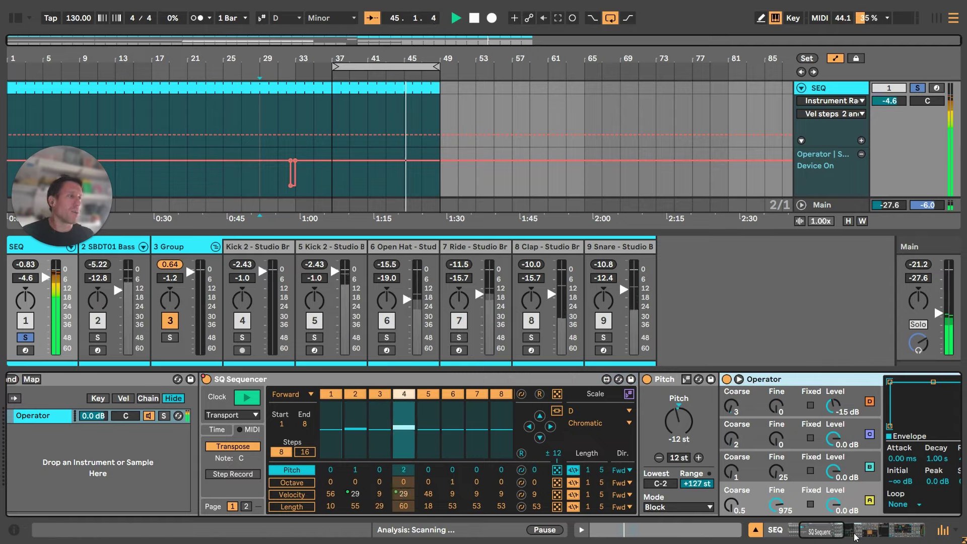
left_click_drag(855, 538, 773, 541)
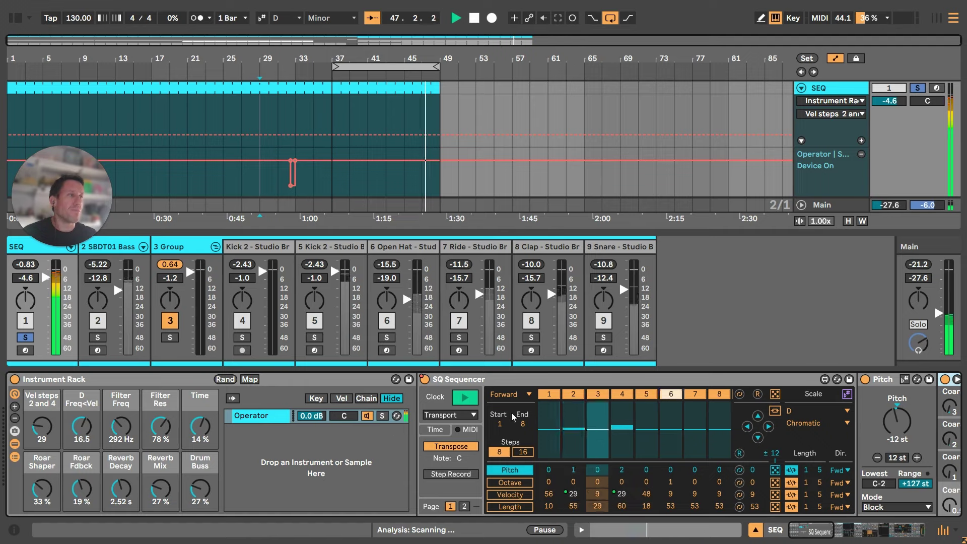
left_click(726, 429)
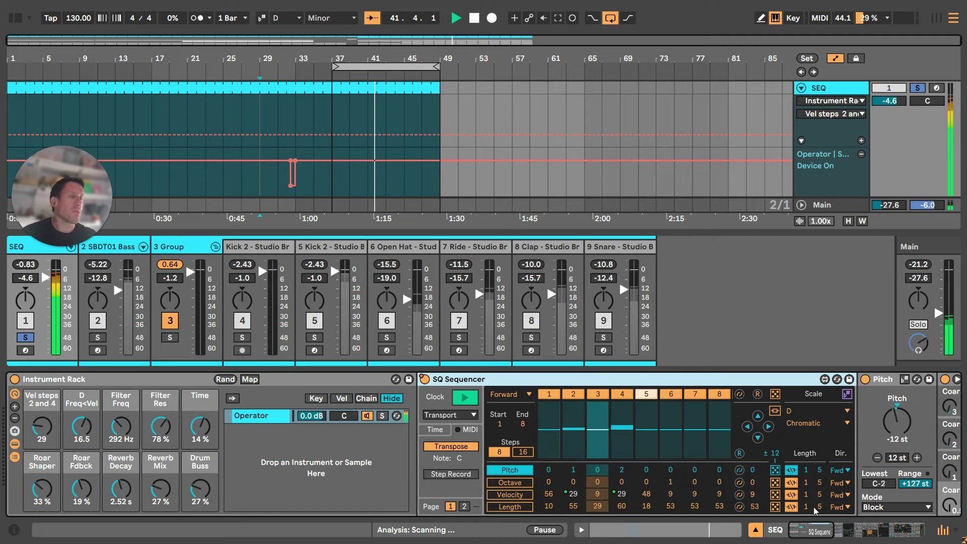
left_click_drag(815, 532, 843, 535)
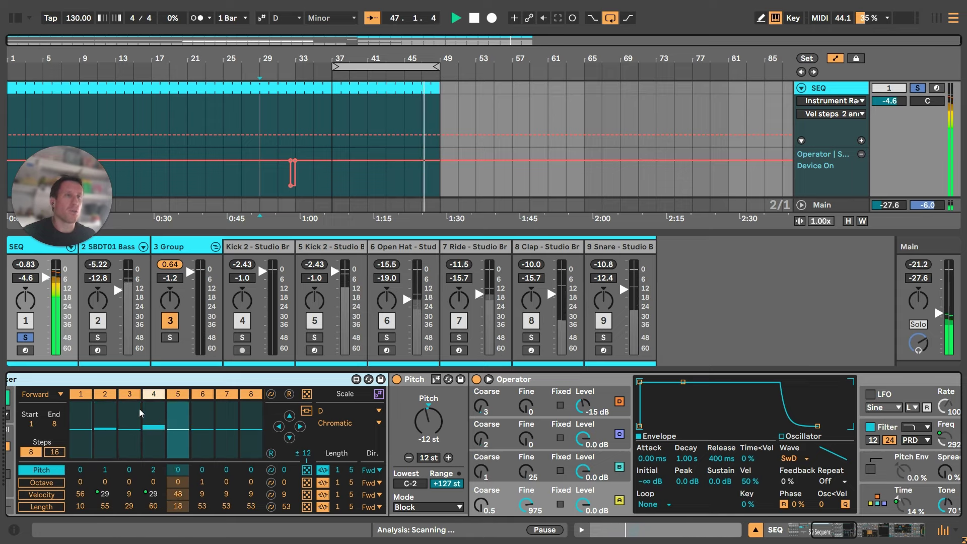
left_click(55, 495)
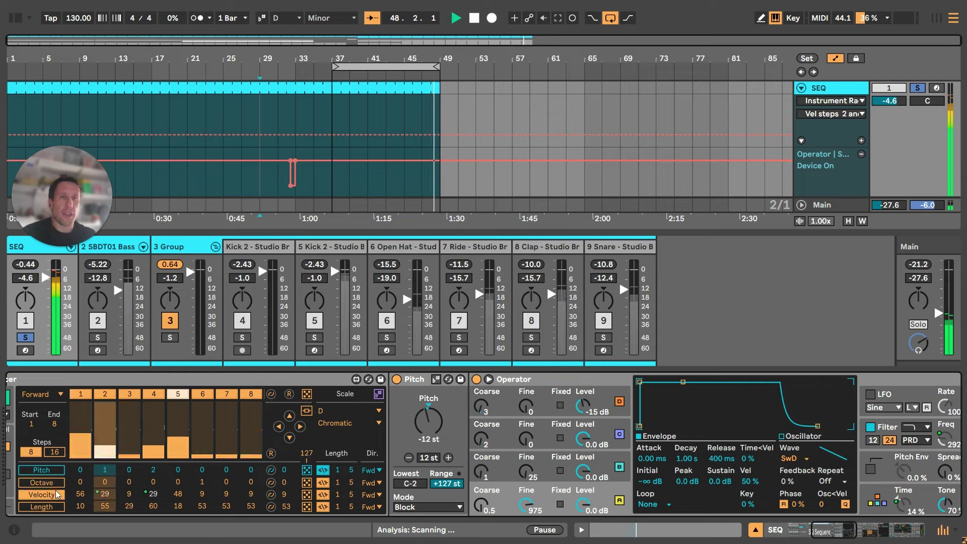
left_click(56, 507)
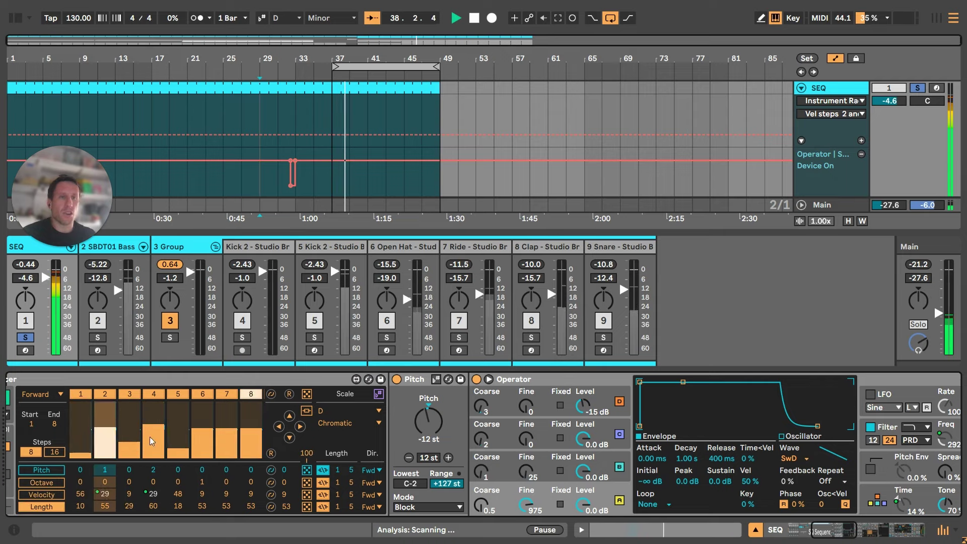
left_click(52, 495)
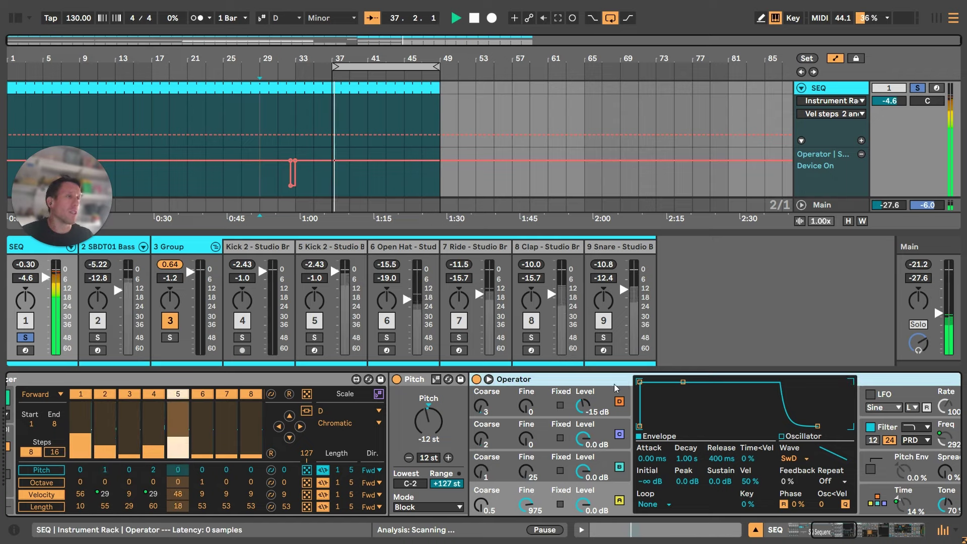
Step: Inspect Operator's oscillator A, filter and global settings, ending on oscillator D and its Osc<Vel amount
left_click(612, 400)
left_click(612, 498)
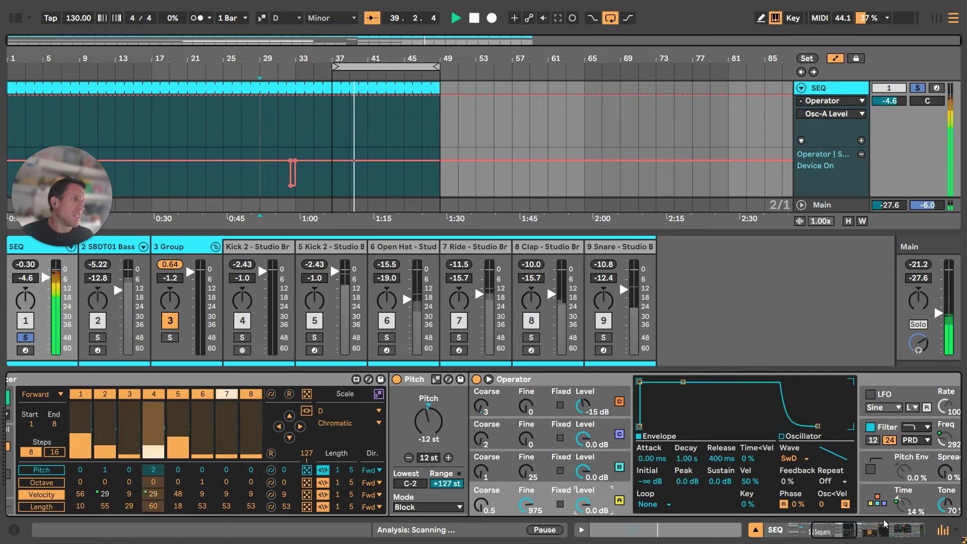
left_click(852, 531)
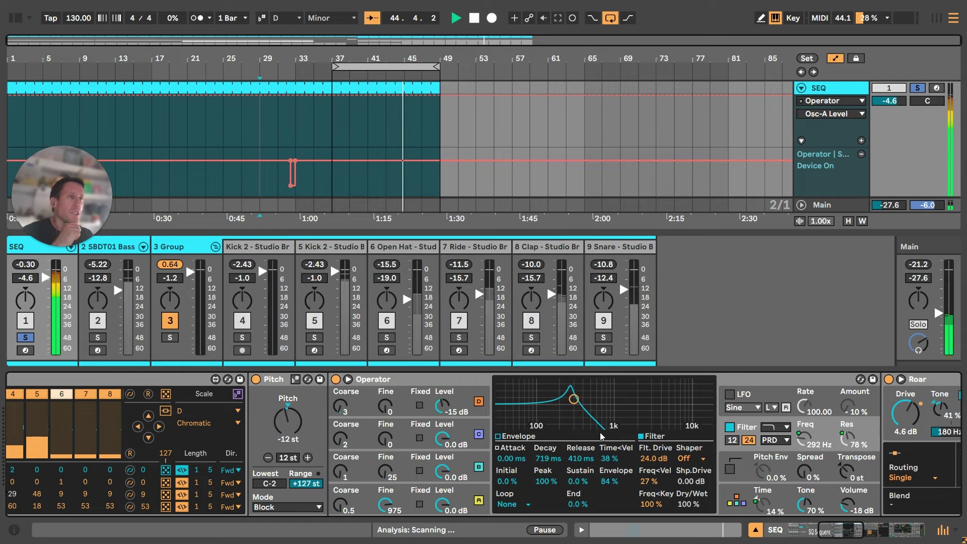
left_click(806, 496)
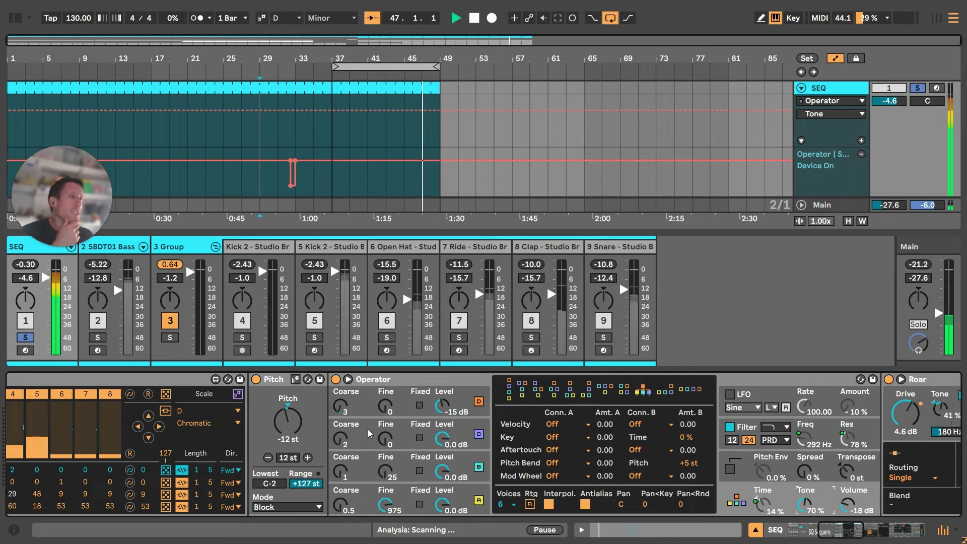
left_click(463, 438)
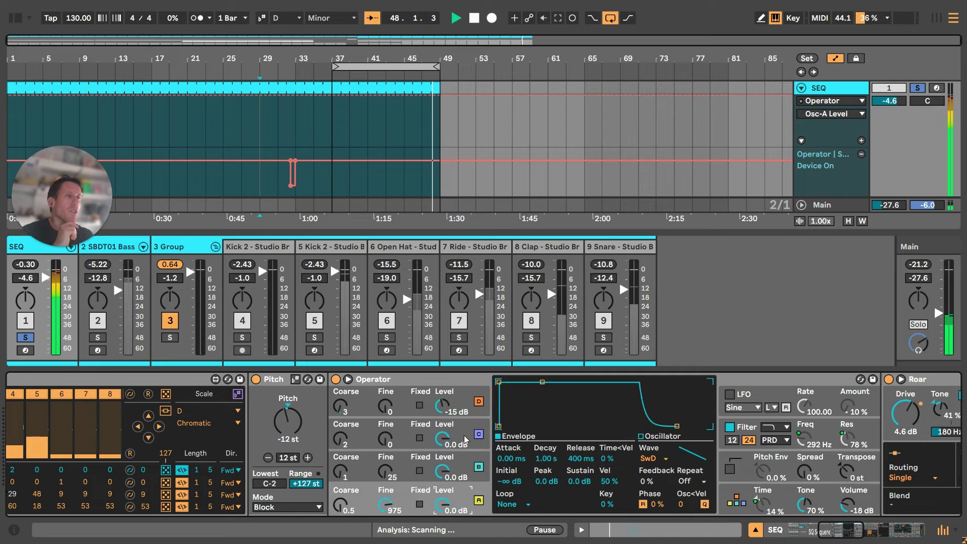
left_click(470, 398)
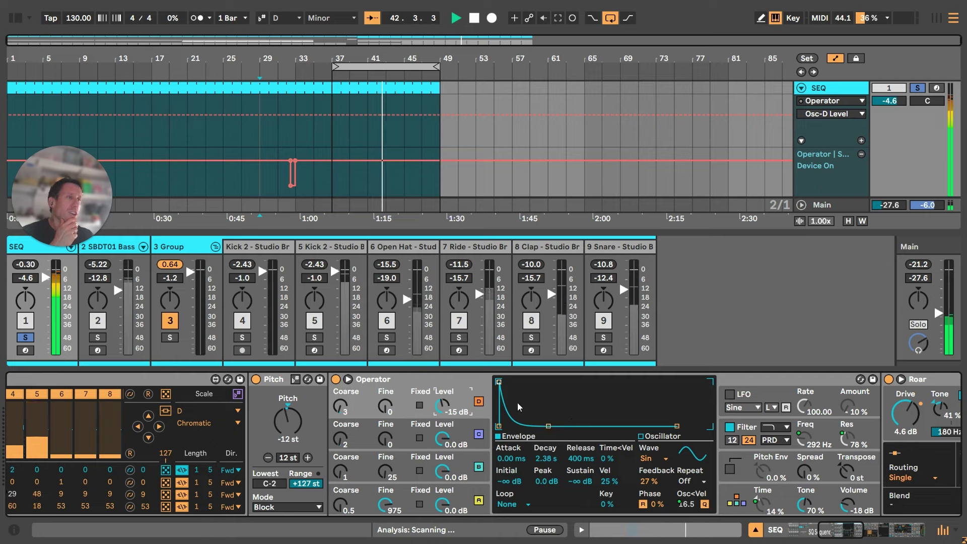
left_click(608, 482)
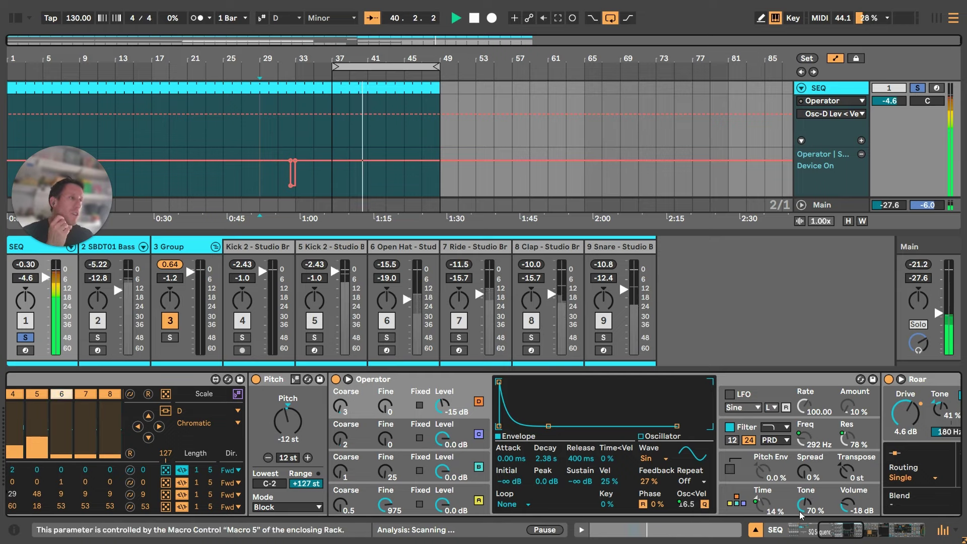
Step: Try a velocity of 127 on sequencer step 5, then set the velocities of steps 1 and 5 to 53
left_click(825, 533)
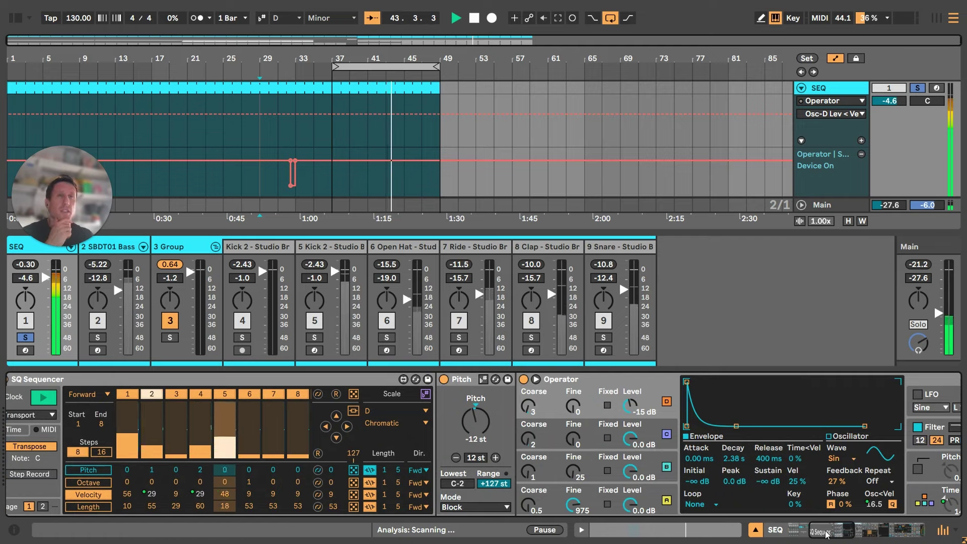
left_click_drag(826, 533, 811, 534)
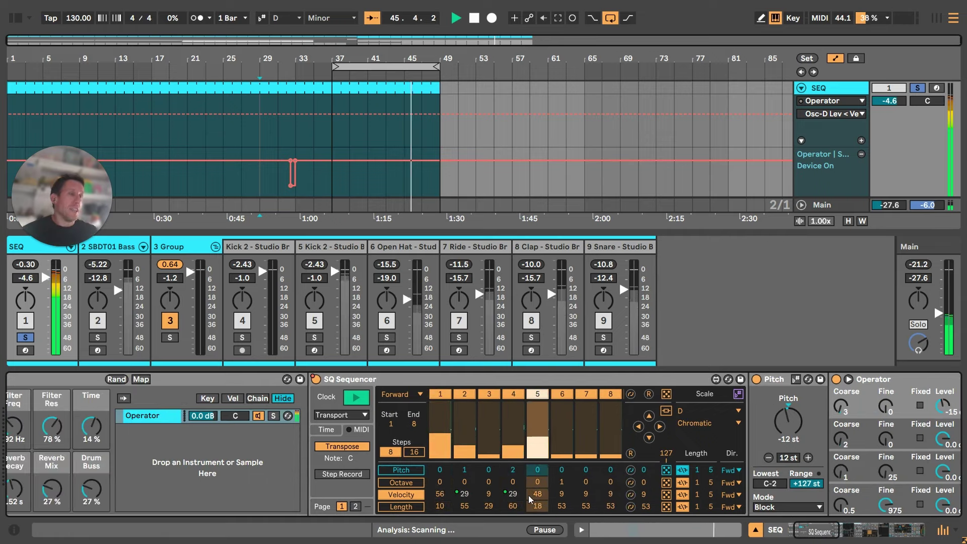
left_click_drag(536, 433, 536, 409)
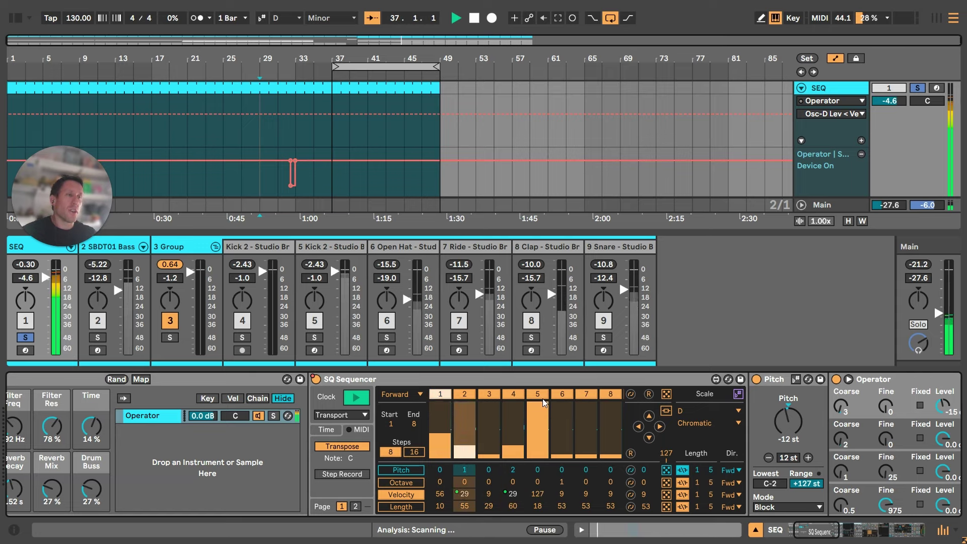
left_click(539, 424)
mouse_move(445, 426)
left_mouse_down()
mouse_move(451, 391)
mouse_move(449, 434)
left_mouse_up()
left_click(533, 434)
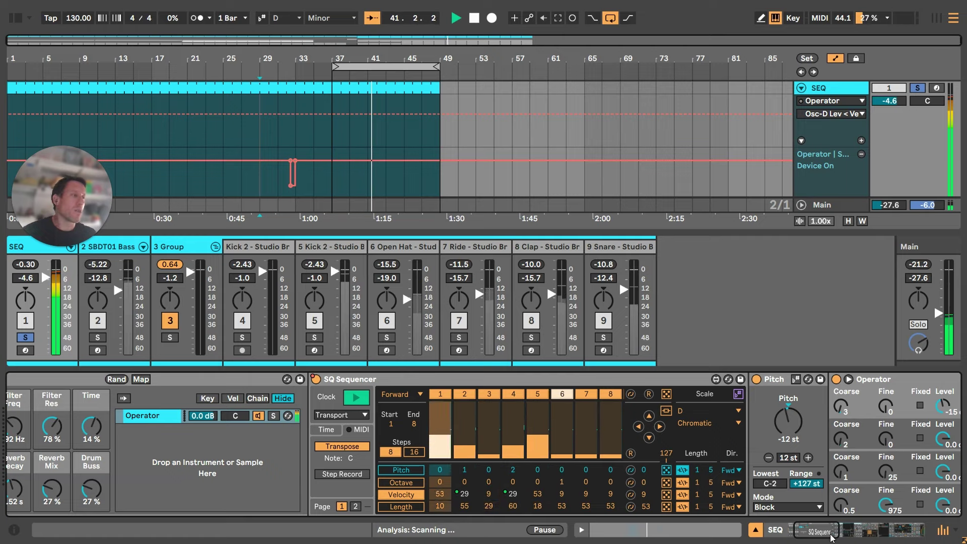
Step: Lower the D Freq<Vel macro to -13.4 and the Vel steps 2 and 4 macro to 7
left_click_drag(829, 535, 823, 535)
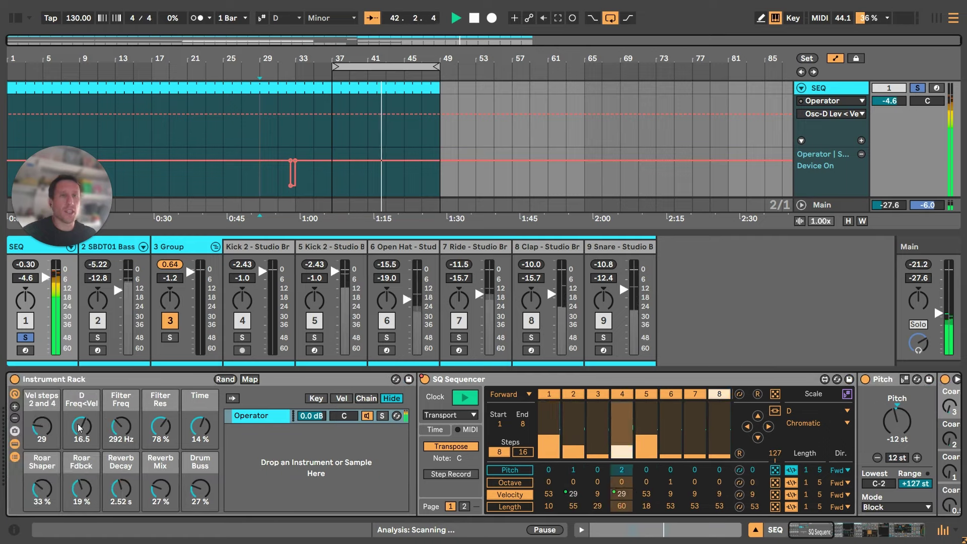
left_click_drag(87, 429, 53, 459)
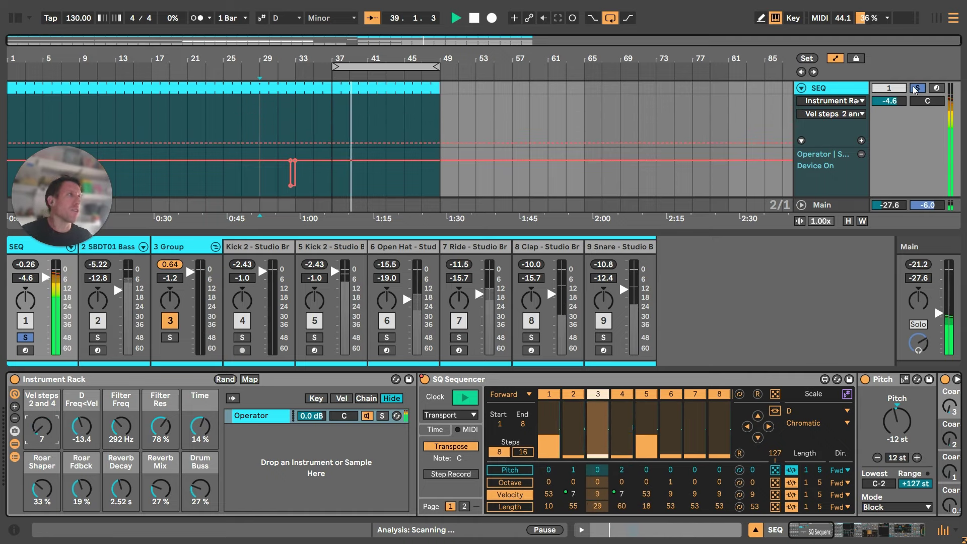
Step: Unsolo the SEQ track and raise the Vel steps 2 and 4 macro to 87
left_click(917, 88)
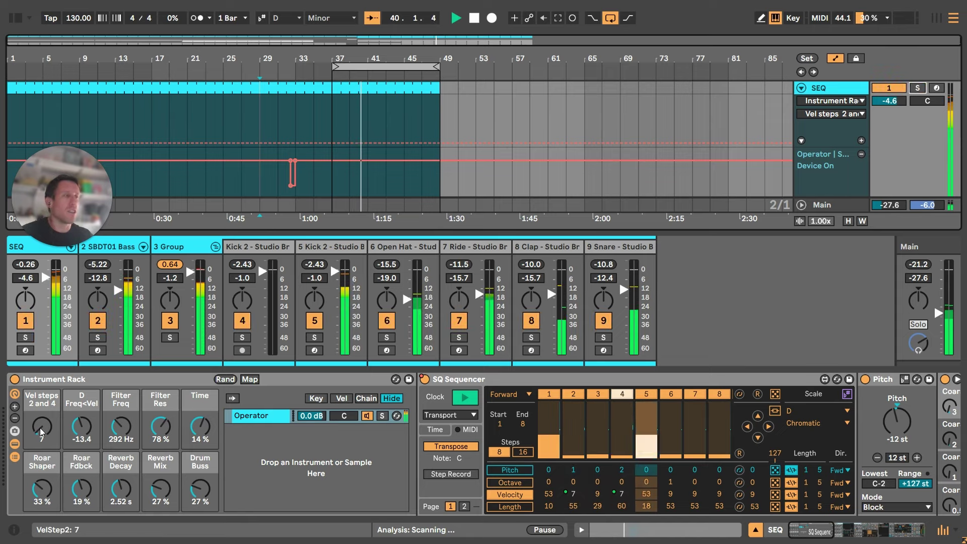
mouse_move(42, 429)
left_mouse_down()
mouse_move(42, 396)
mouse_move(42, 421)
left_mouse_up()
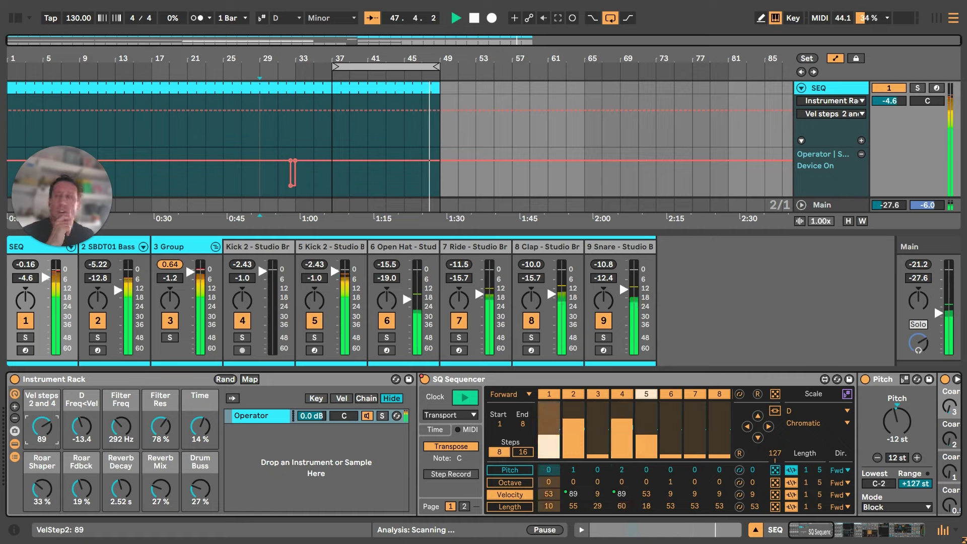
left_click_drag(40, 428, 40, 430)
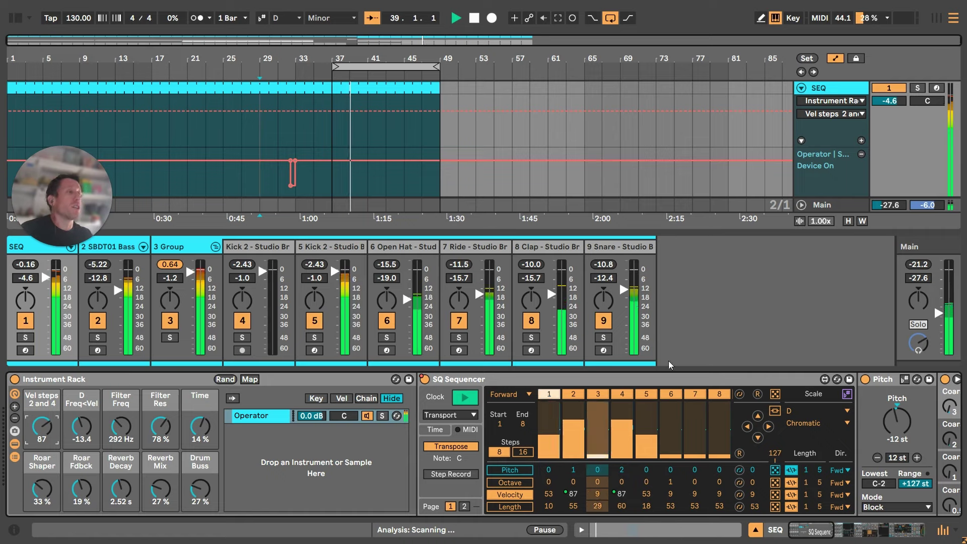
Step: Set the Vel steps 2 and 4 macro to 29 and the D Freq<Vel macro to 30.7
left_click(654, 379)
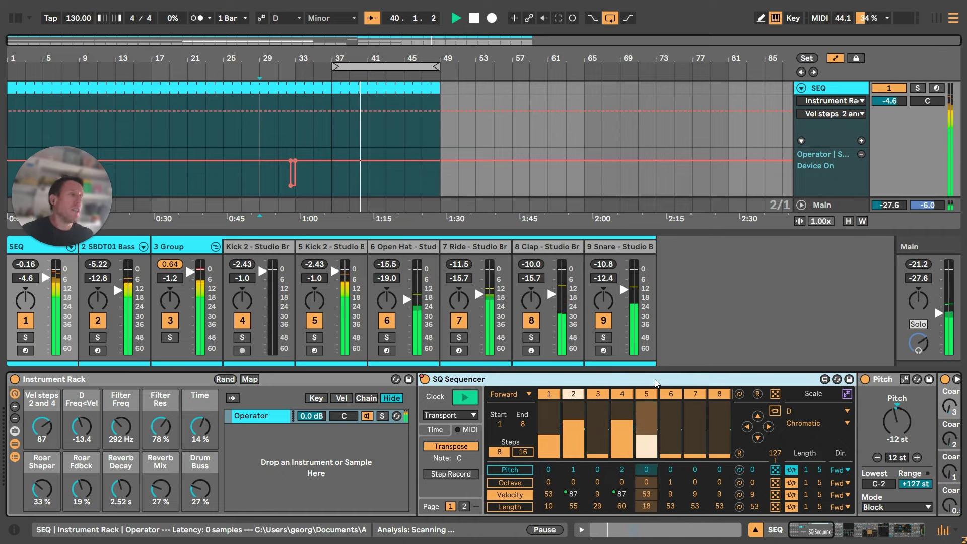
left_click(598, 469)
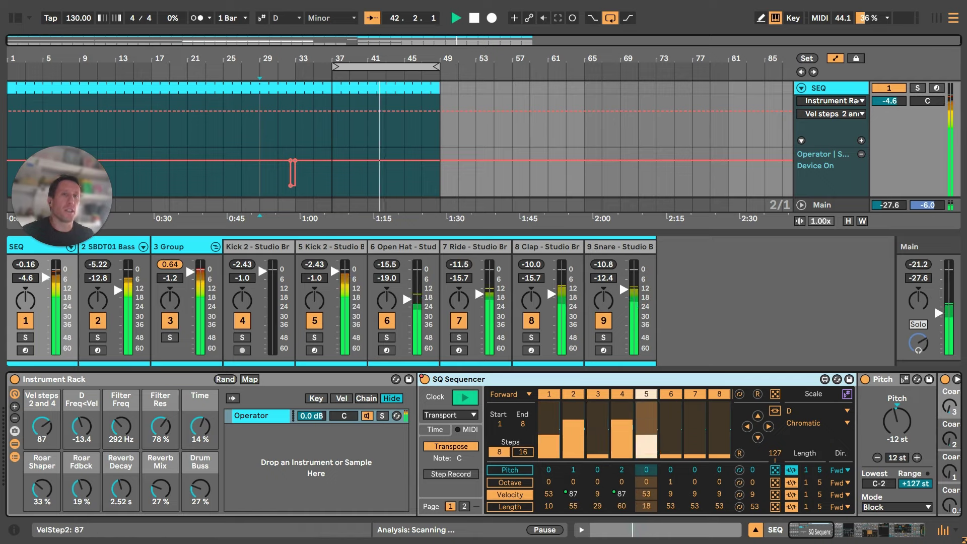
left_click(41, 430)
left_click_drag(41, 427, 41, 456)
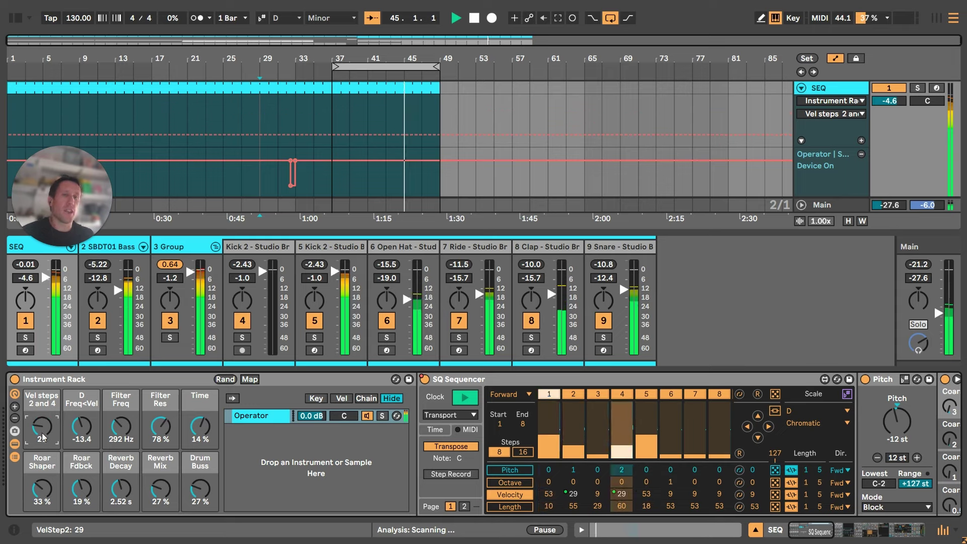
left_click(76, 428)
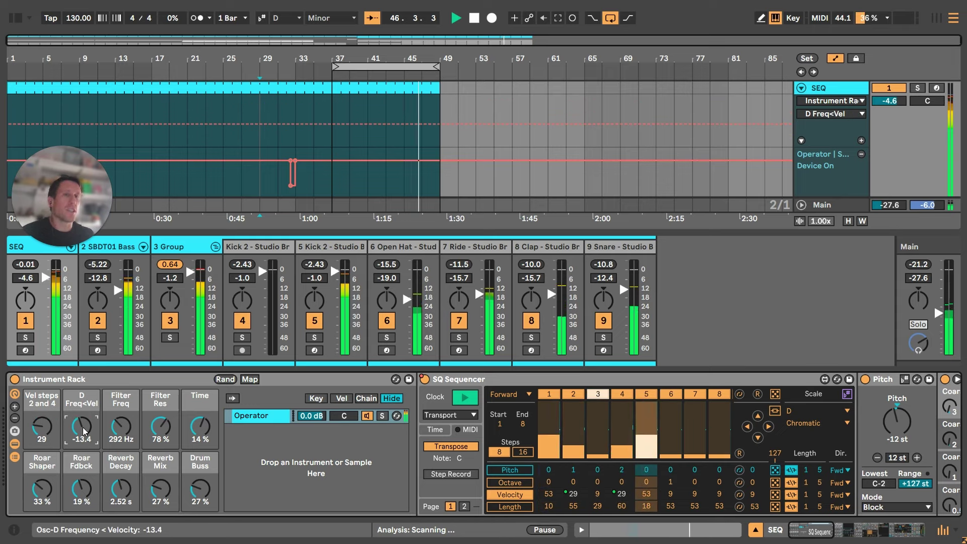
left_click_drag(82, 428, 84, 386)
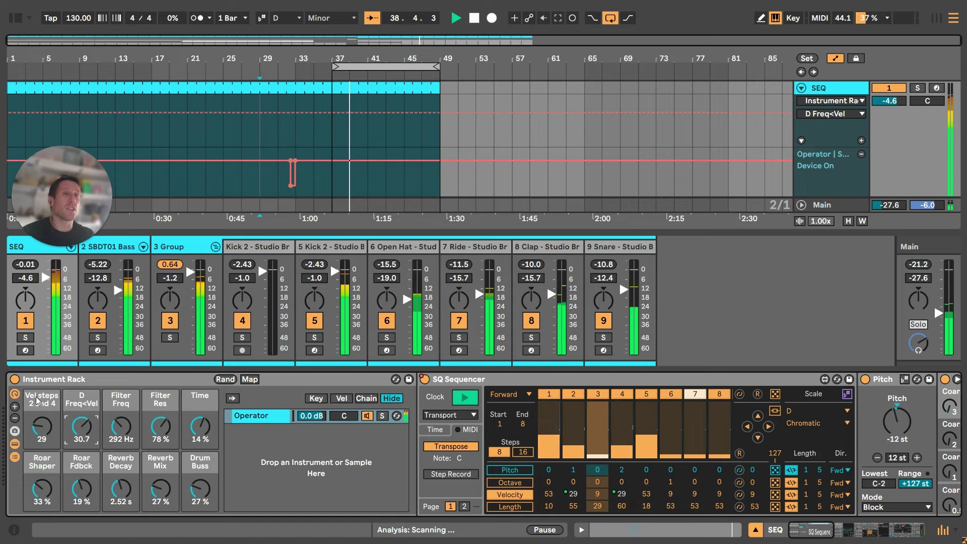
Step: Sweep the Filter Freq macro up to 416 Hz, then settle it at 264 Hz with Filter Res at 103 %
left_click(121, 426)
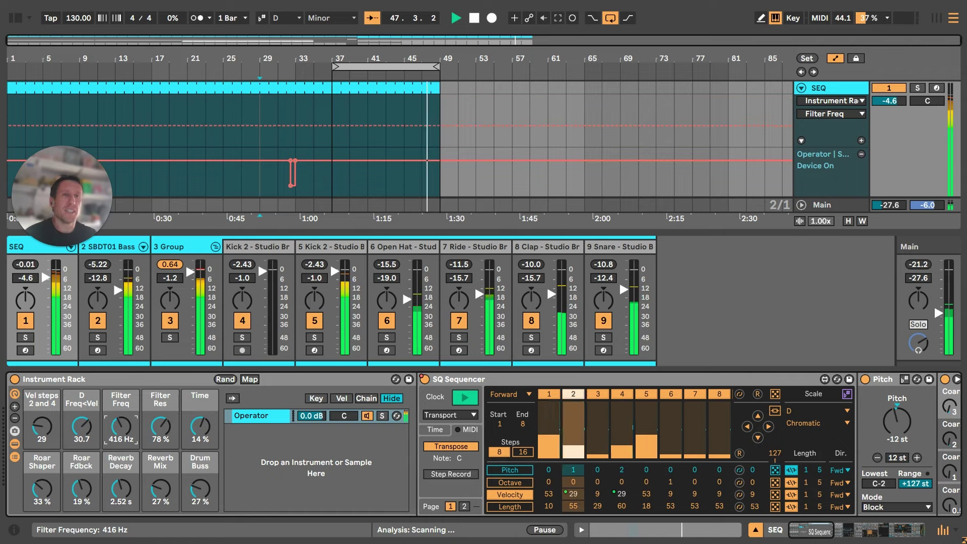
left_click_drag(163, 436, 121, 438)
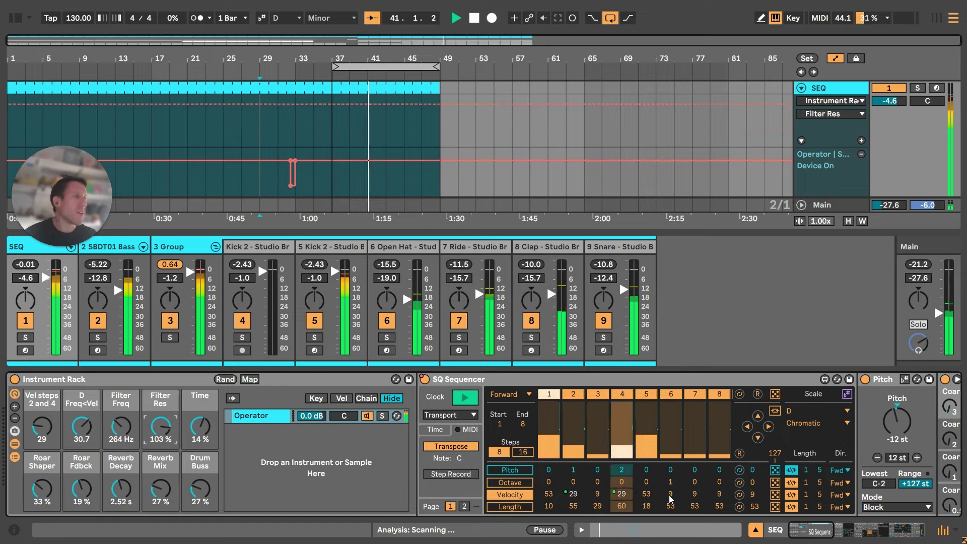
Step: Check Operator's filter and time settings, then set the rack's Time macro to 13 %
left_click(829, 533)
left_click_drag(828, 530, 833, 530)
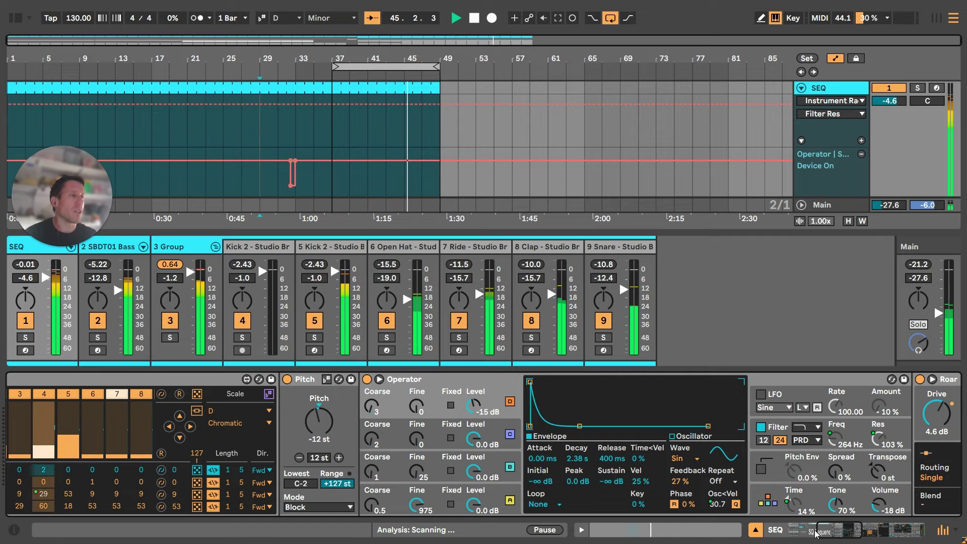
left_click_drag(834, 529, 763, 531)
left_click_drag(211, 403, 211, 404)
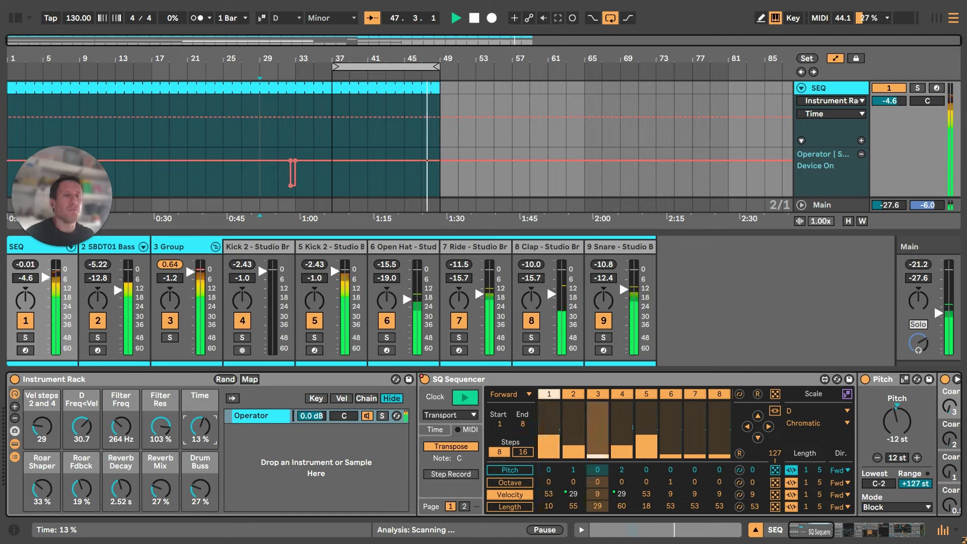
Step: Sweep the rack's Time macro down to -62 % and up to 62 % with SEQ soloed for comparison, ending unsoloed at 8 %
left_click_drag(200, 426, 200, 464)
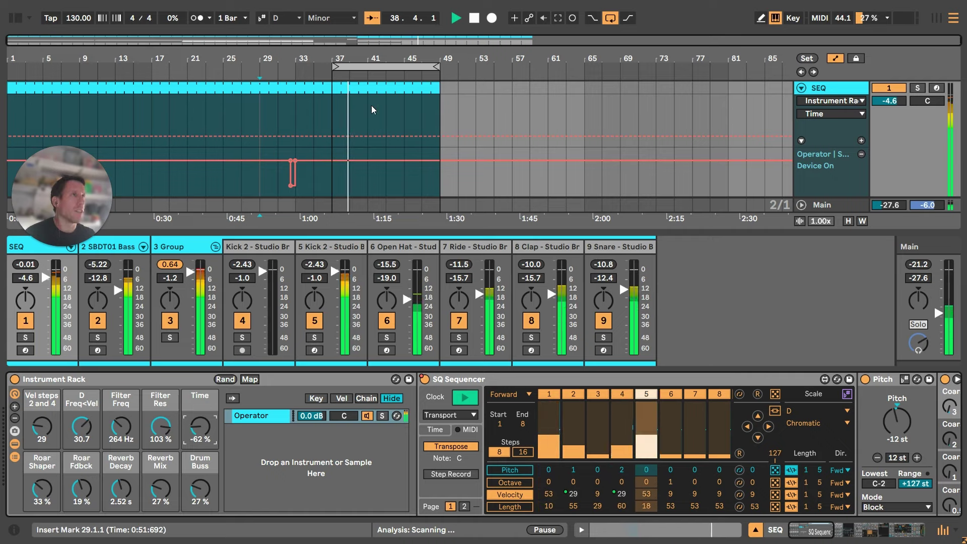
left_click(918, 92)
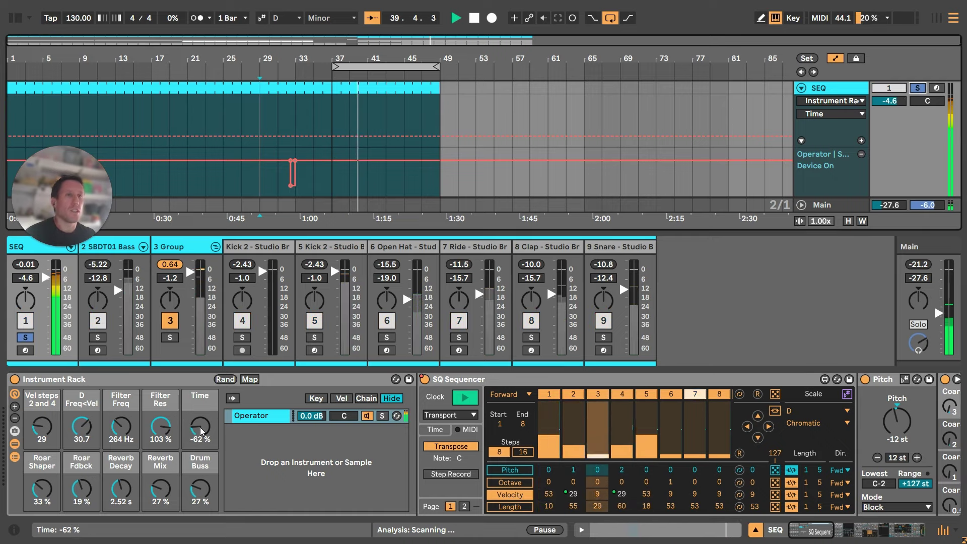
left_click_drag(200, 428, 200, 396)
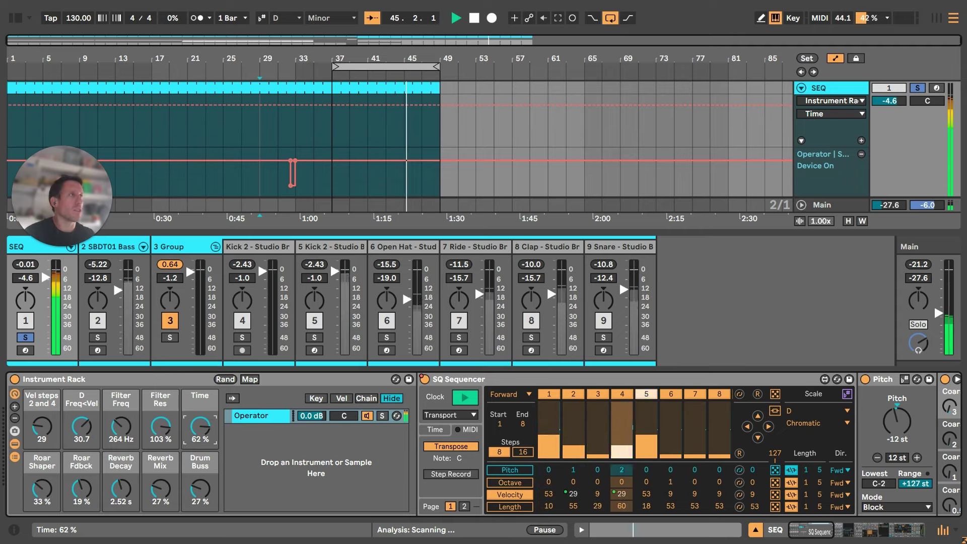
left_click(917, 89)
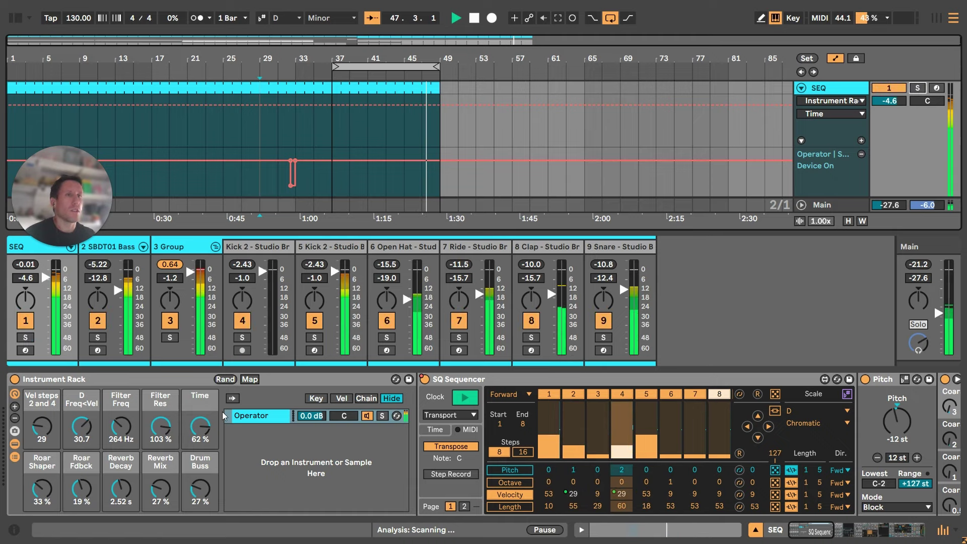
left_click_drag(200, 425, 200, 427)
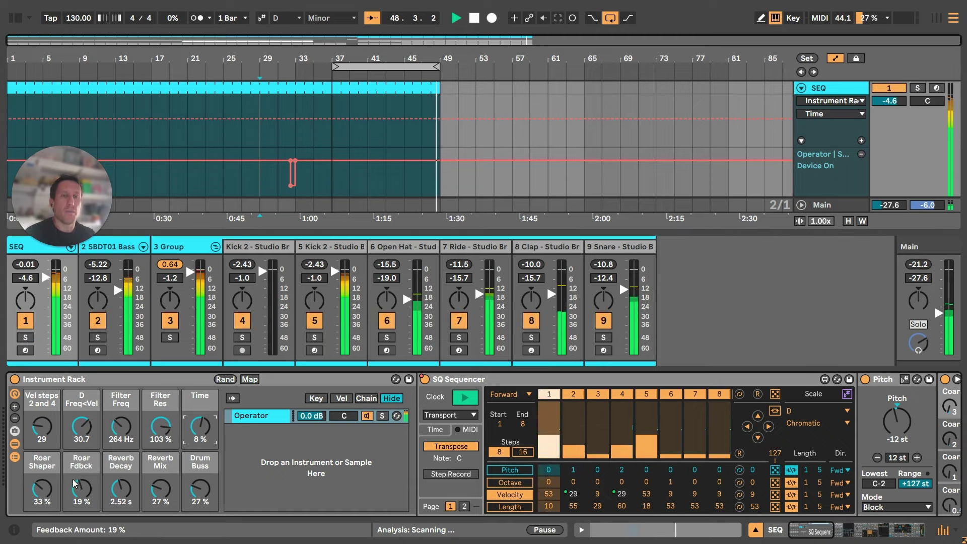
Step: Examine the Roar device's modulation matrix and modulation sources further along the SEQ device chain
left_click_drag(826, 537, 884, 532)
left_click(535, 379)
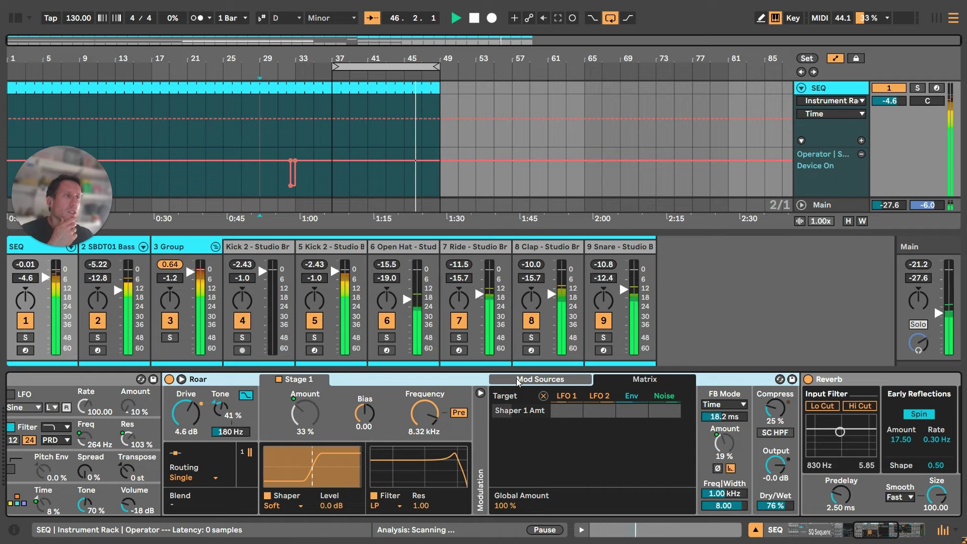
left_click(539, 378)
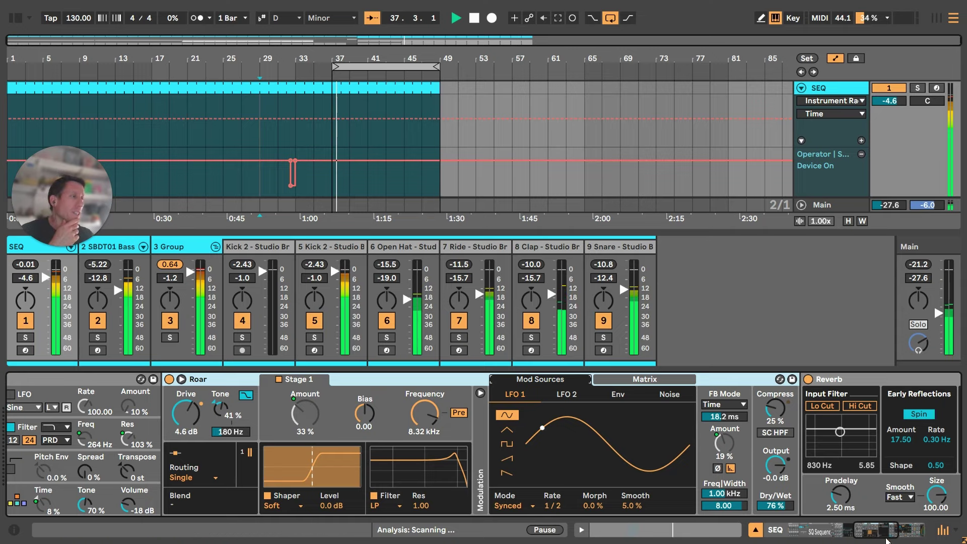
left_click_drag(881, 537, 813, 536)
Step: Solo SEQ, sweep the Roar Shaper and Roar Fdbck macros up to 100 %, and settle them at 68 % and 37 %
left_click(918, 88)
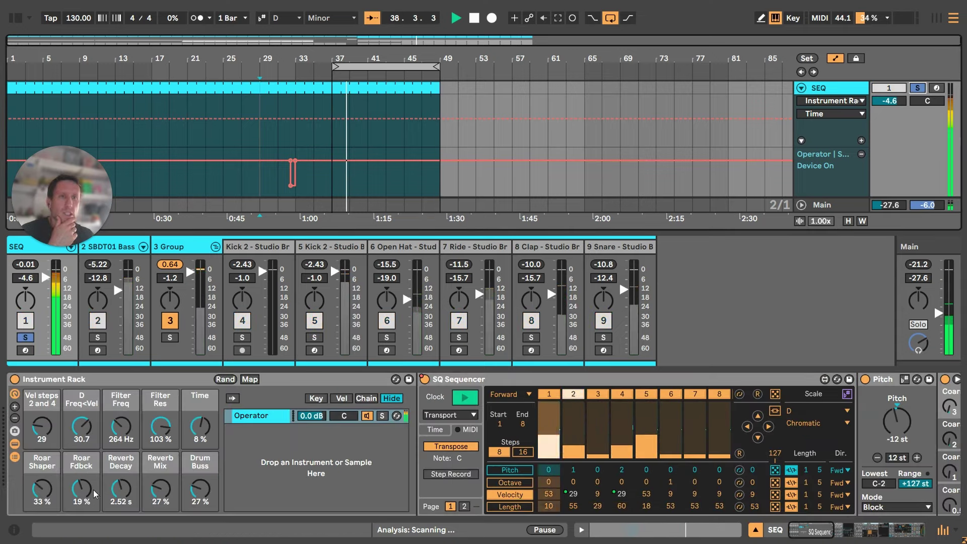
left_click_drag(42, 489, 42, 458)
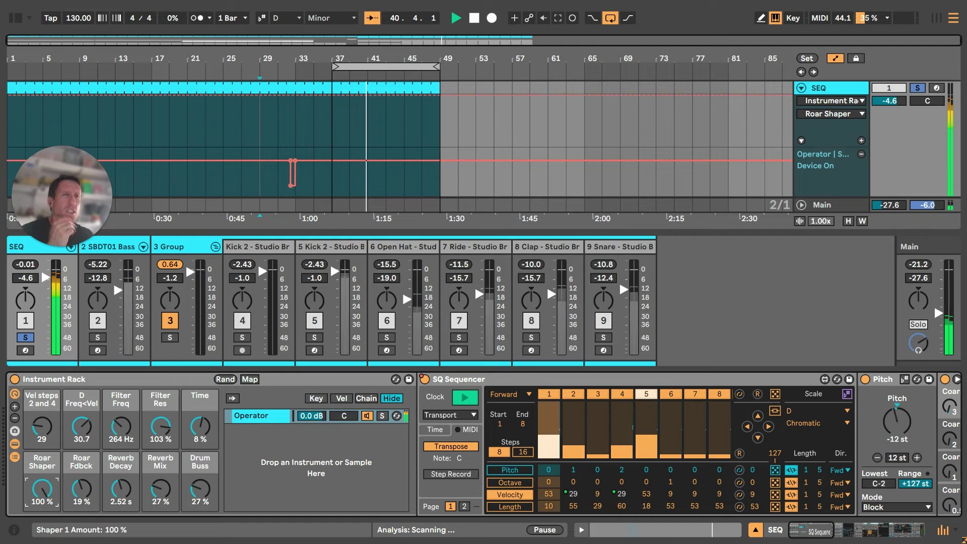
left_click(622, 428)
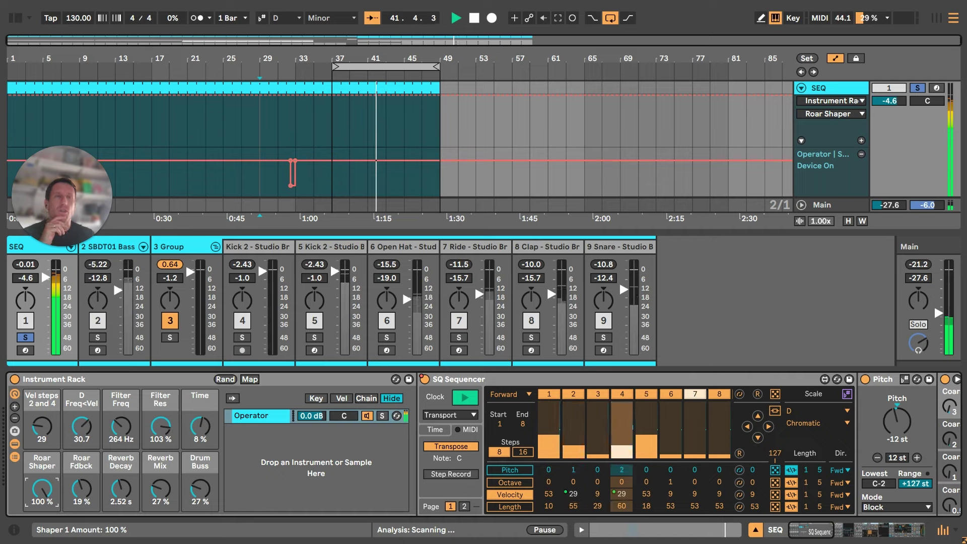
left_click_drag(41, 489, 85, 456)
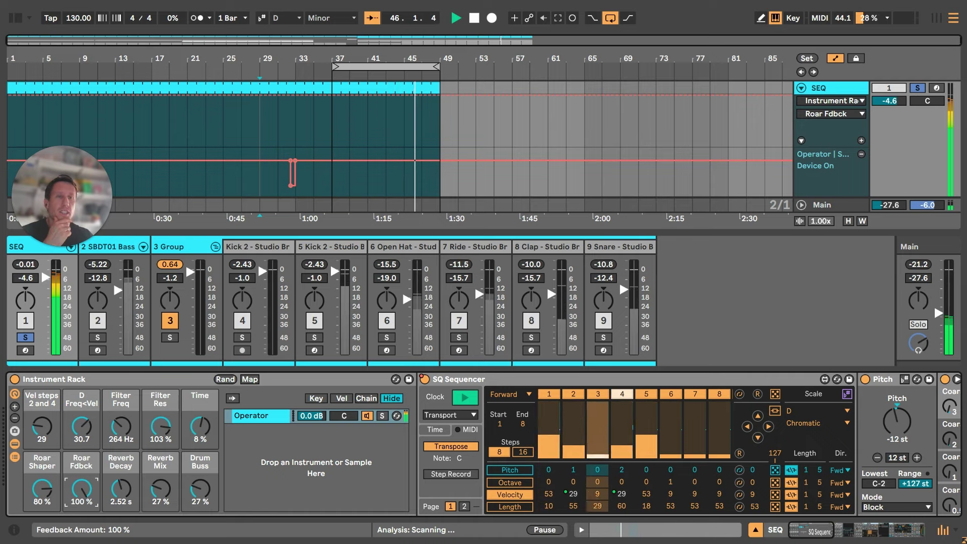
left_click_drag(101, 476, 62, 482)
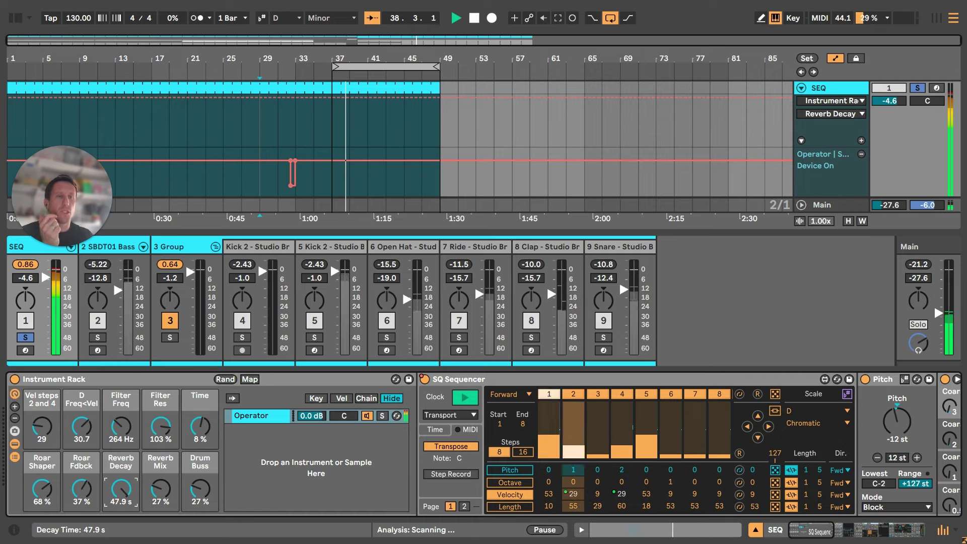
Step: Lower the Reverb Decay macro to 2.71 s and check the Reverb and Drum Buss devices at the chain's end
left_click_drag(121, 489, 121, 505)
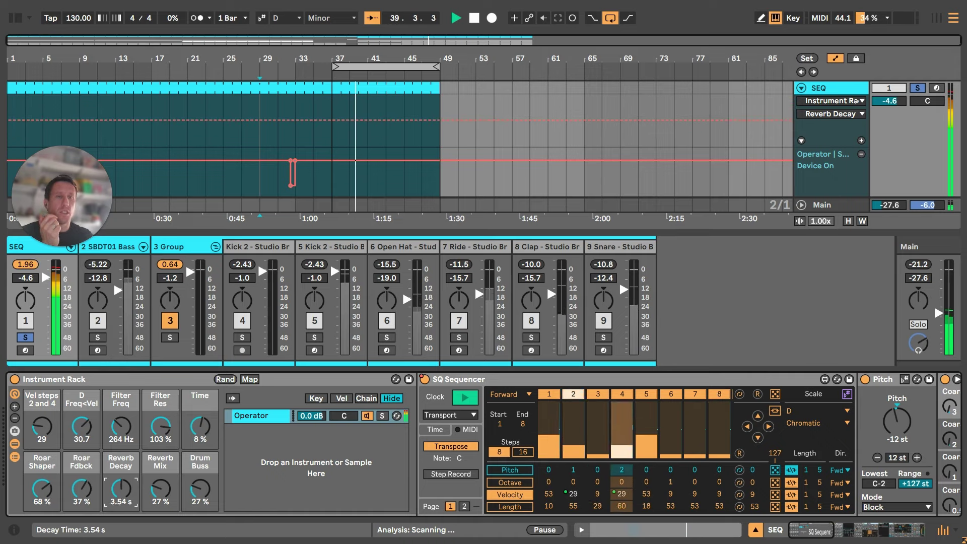
left_click(199, 496)
left_click(869, 529)
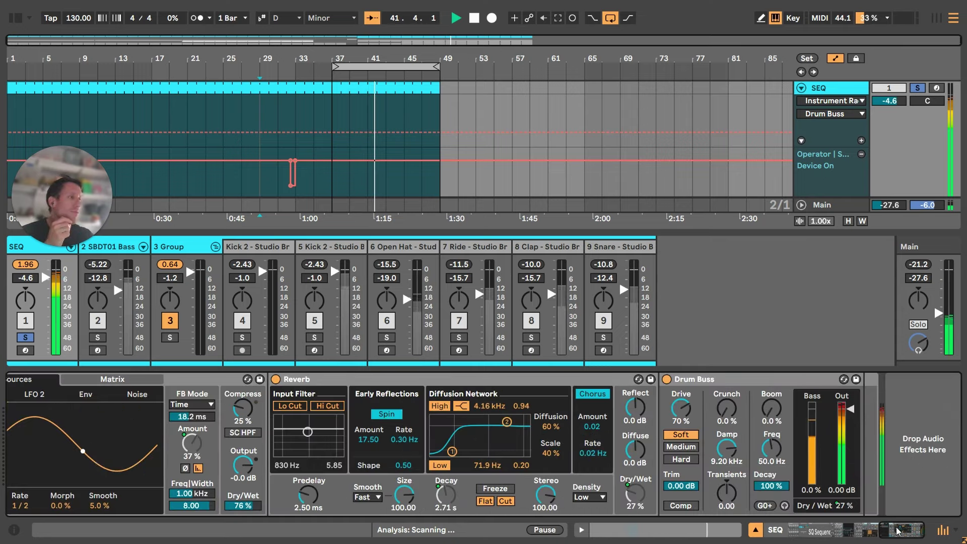
left_click(810, 530)
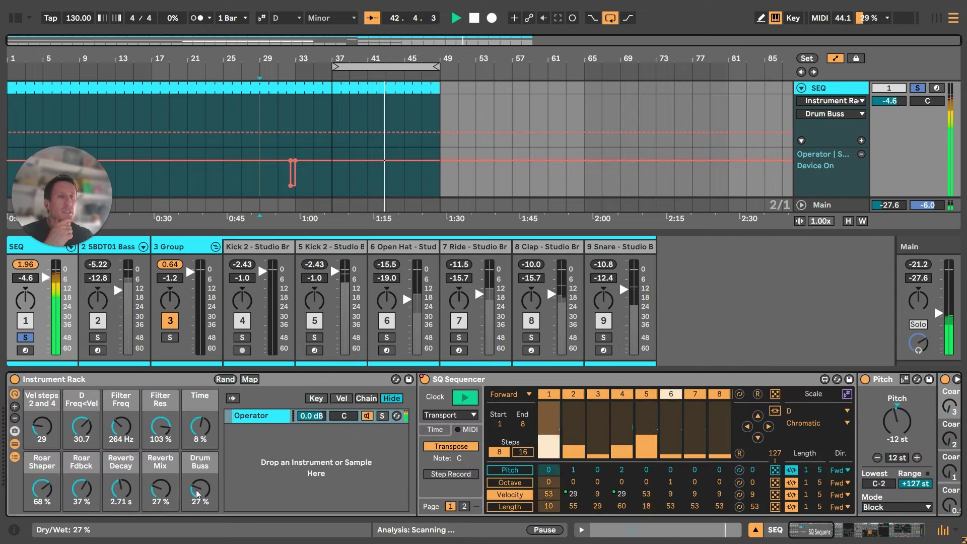
Step: Try Drum Buss at 91 % and Reverb Decay at 54.8 s, then settle the macros at 42 % and 2.26 s
left_click_drag(200, 489, 200, 437)
left_click_drag(115, 490, 115, 471)
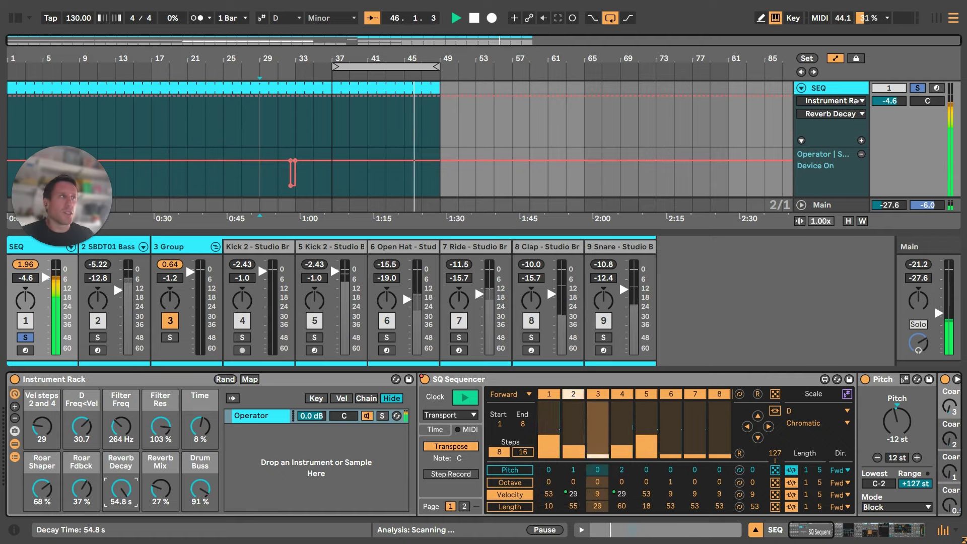
left_click_drag(117, 490, 120, 510)
left_click_drag(201, 489, 202, 524)
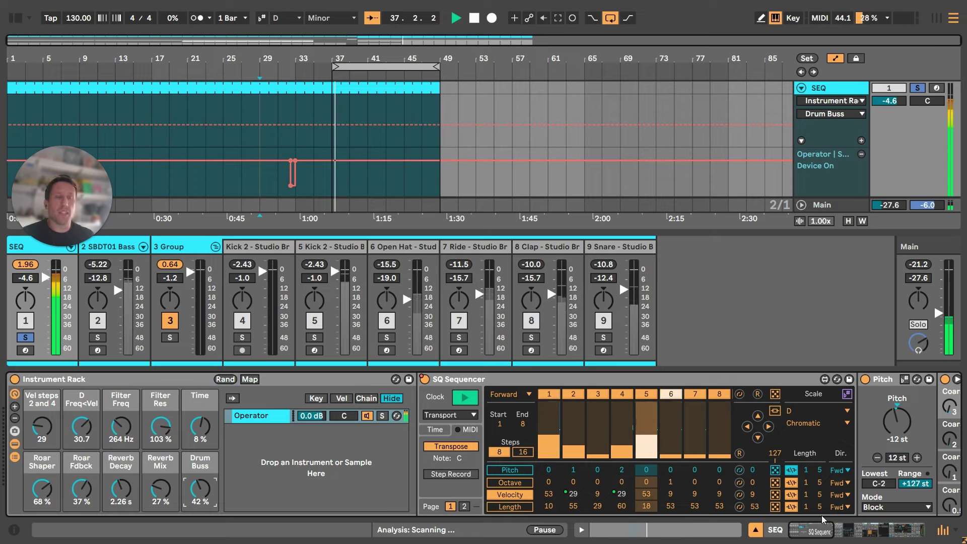
Step: Switch off Operator's oscillator D and view the settings of oscillators C, B and A
left_click_drag(812, 530, 854, 540)
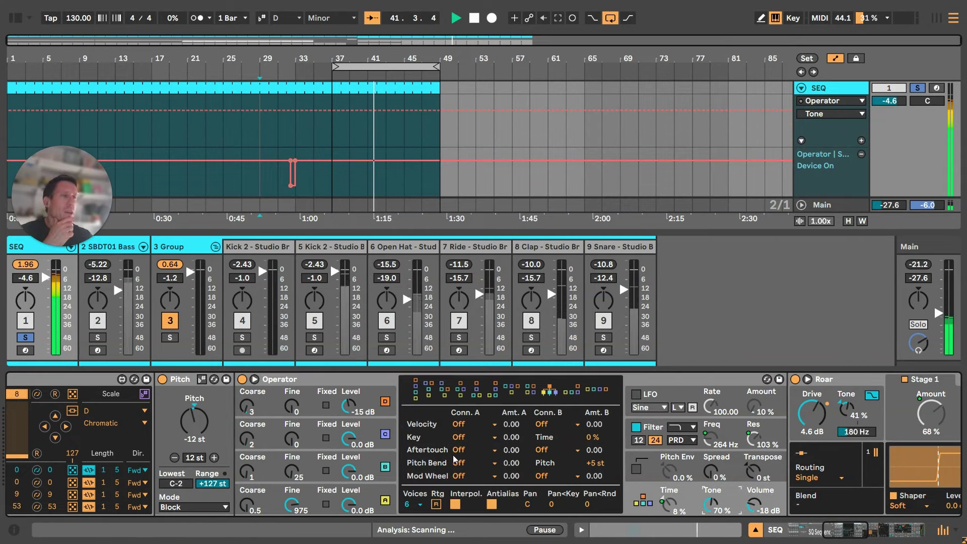
left_click(377, 443)
left_click(384, 405)
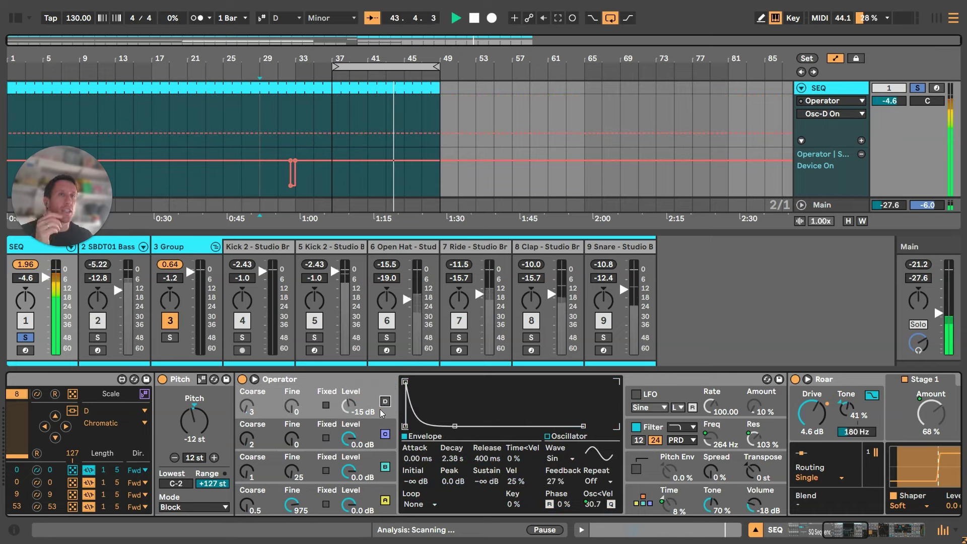
left_click(371, 434)
left_click(374, 466)
left_click(376, 496)
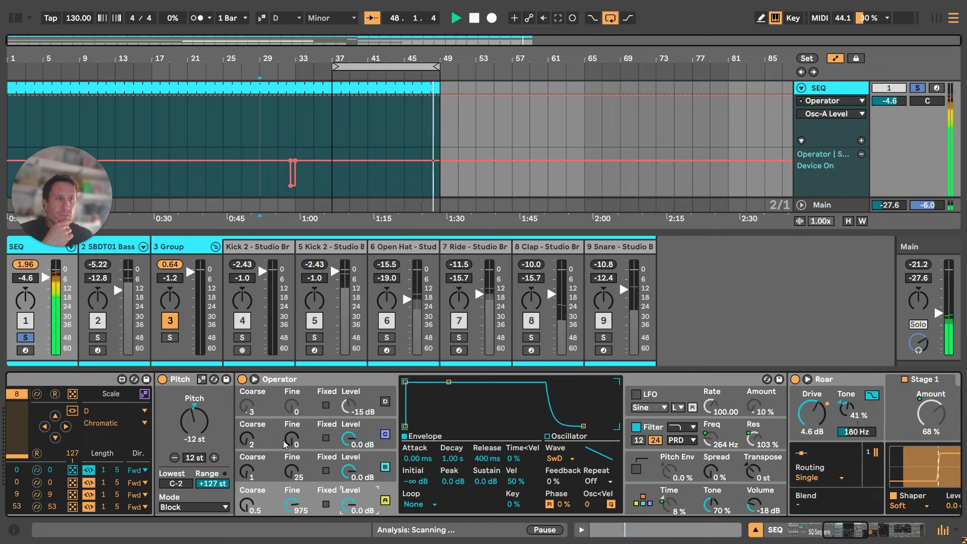
Step: Audition Operator with oscillator B switched off and on, and switch oscillator D back on
left_click(347, 429)
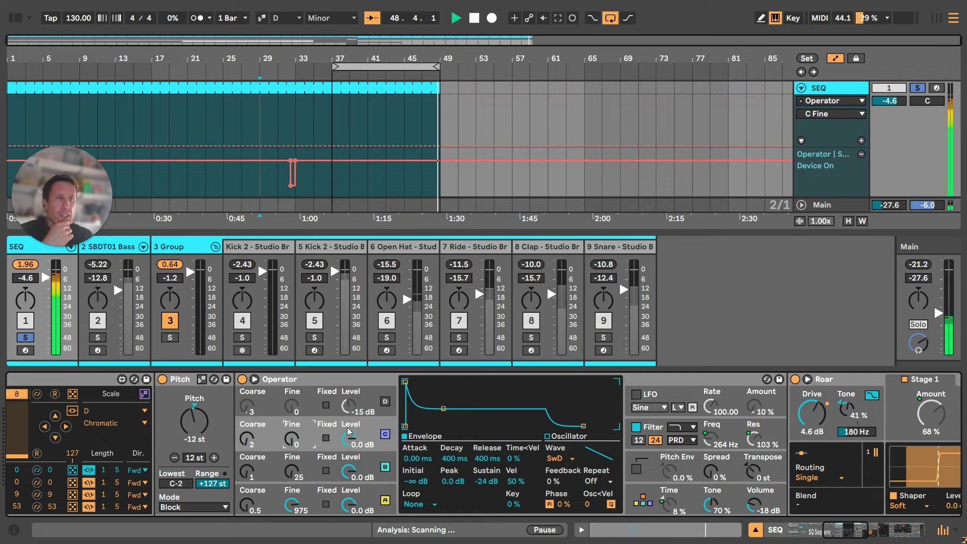
left_click(381, 467)
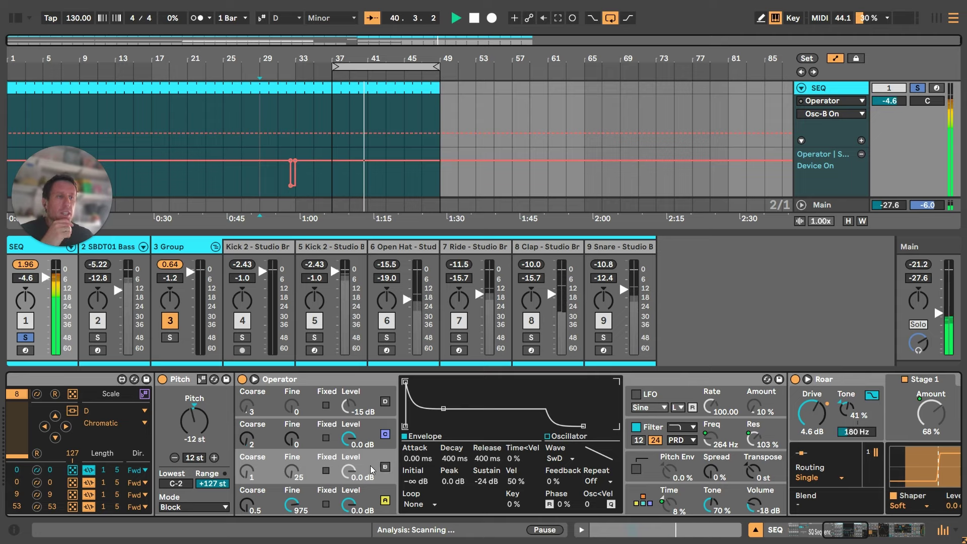
left_click(384, 467)
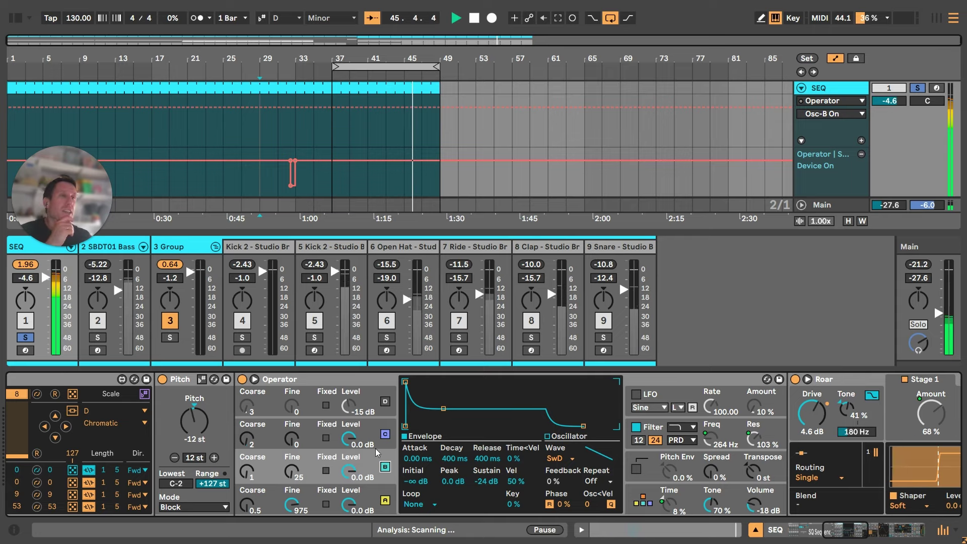
left_click(358, 391)
left_click(387, 401)
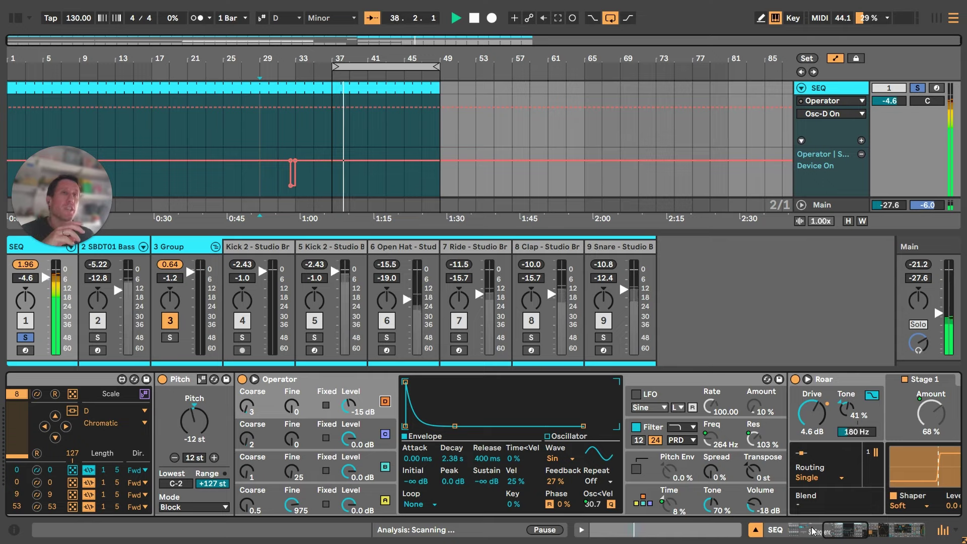
Step: Raise the rack's Vel steps 2 and 4 macro to 91 and the Time macro to 38 %
left_click_drag(846, 538, 794, 543)
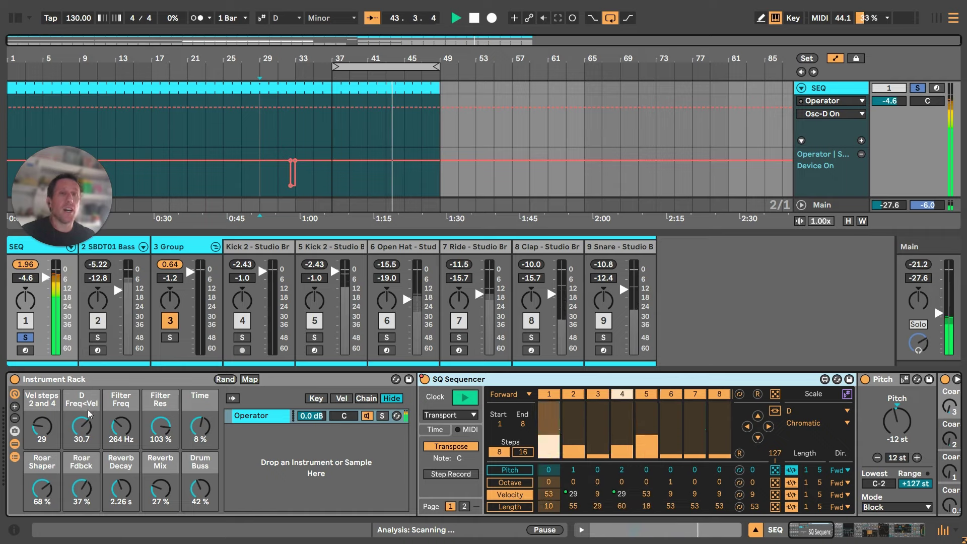
left_click_drag(45, 420, 46, 387)
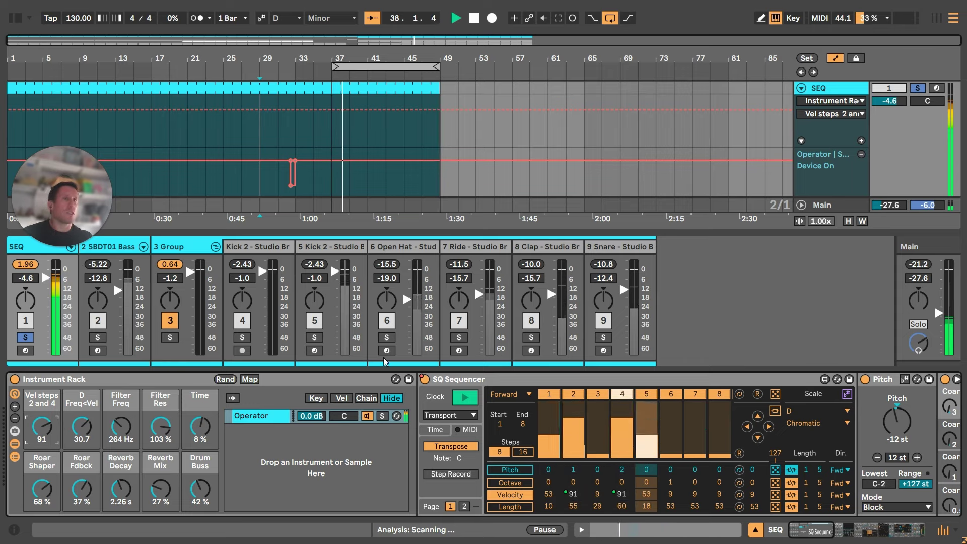
left_click_drag(203, 426, 203, 406)
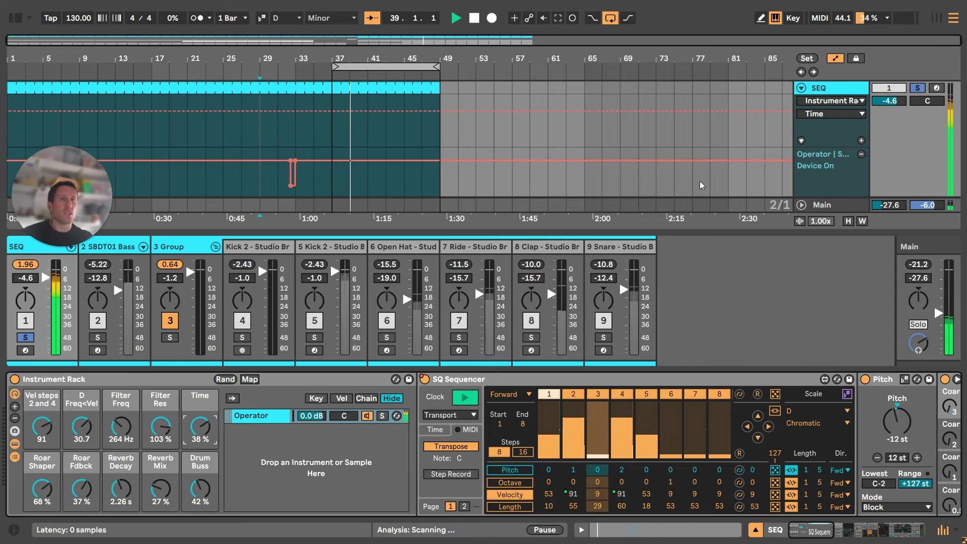
Step: Unsolo SEQ and lower the Vel steps 2 and 4 macro to 70 and Filter Freq to 176 Hz
left_click(918, 89)
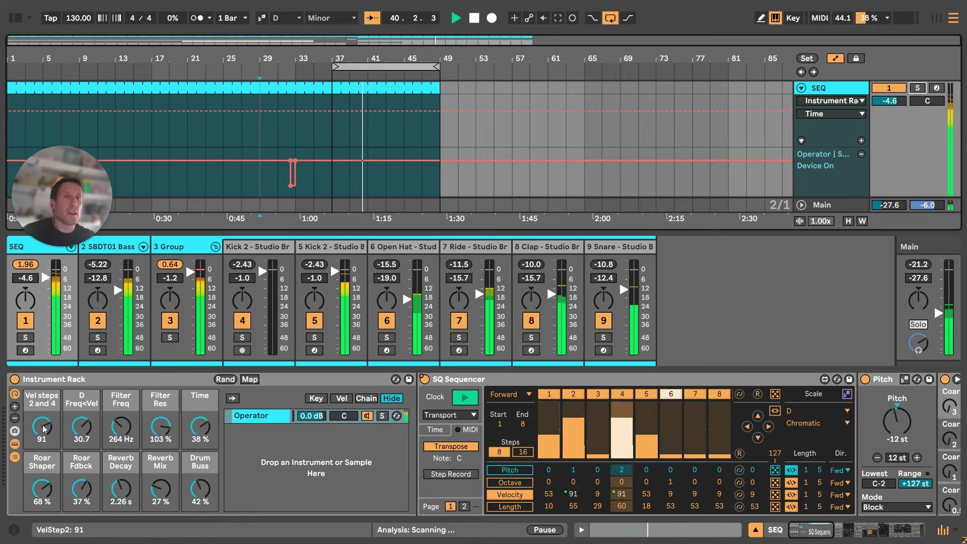
left_click_drag(42, 426, 42, 438)
left_click_drag(121, 425, 121, 436)
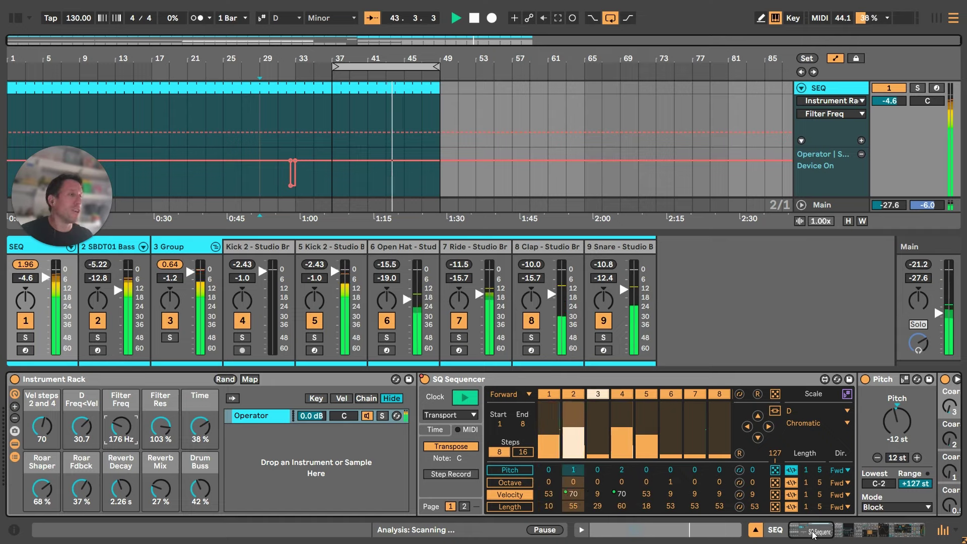
Step: Solo the 3 Group track and open the expanded view of its Roar device
left_click_drag(810, 536, 856, 539)
left_click(168, 337)
left_click(187, 249)
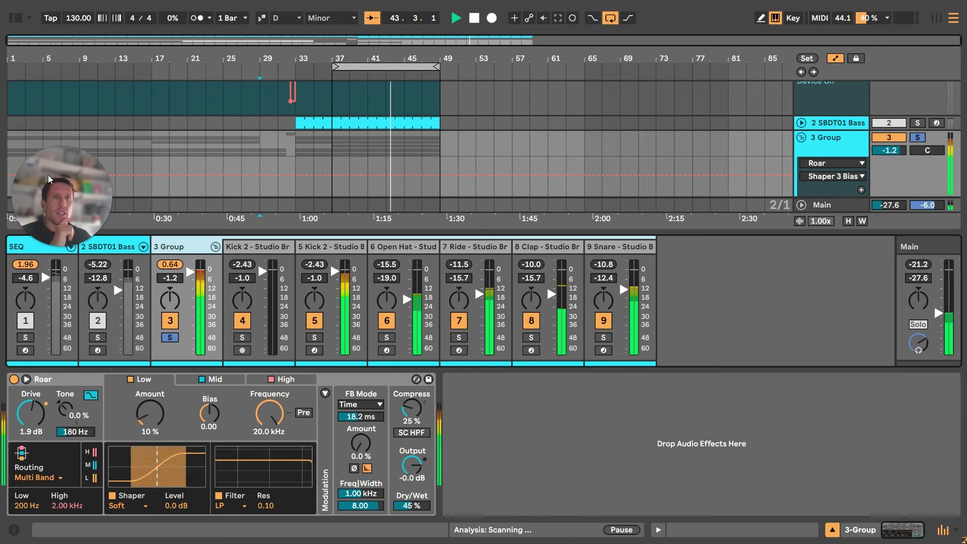
left_click(27, 380)
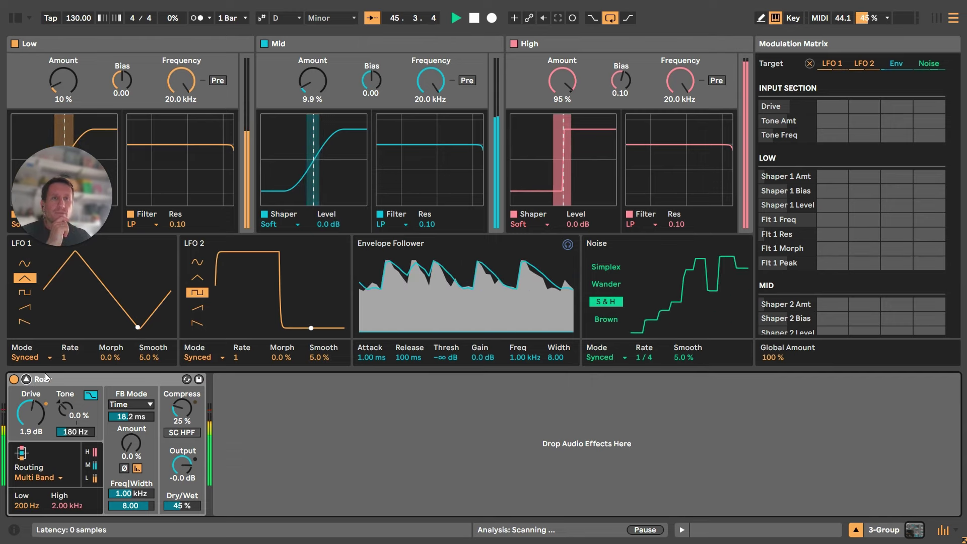
left_click(27, 379)
left_click(27, 380)
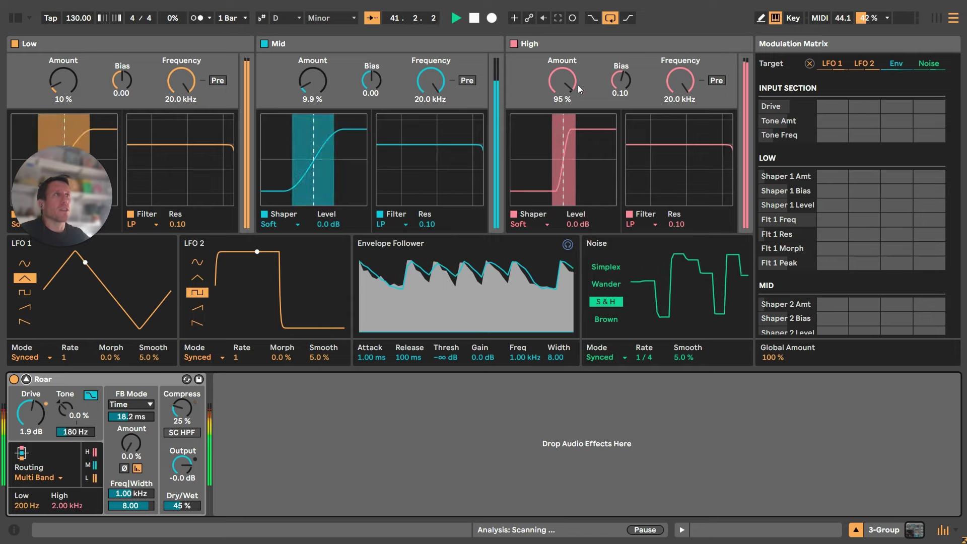
Step: Set Roar's High band Amount to 100 % and Bias to 0.24, and its Dry/Wet to 48 %
mouse_move(566, 84)
left_mouse_down()
mouse_move(566, 168)
mouse_move(566, 84)
left_mouse_up()
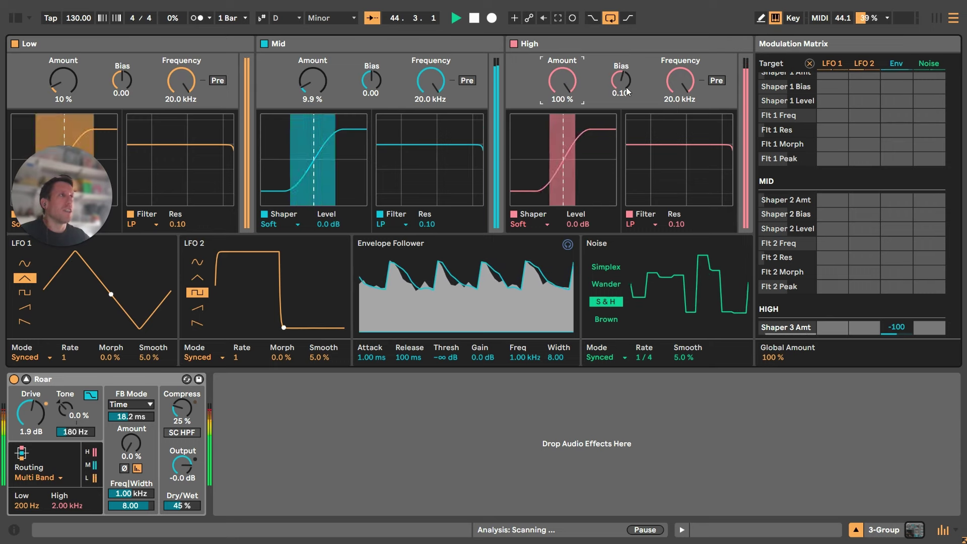
left_click_drag(621, 79, 621, 71)
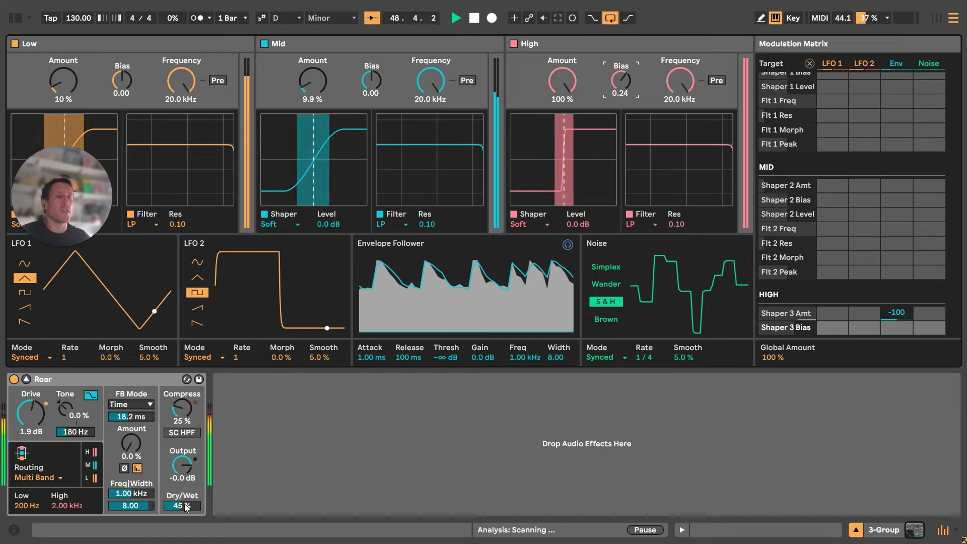
left_click_drag(182, 505, 182, 498)
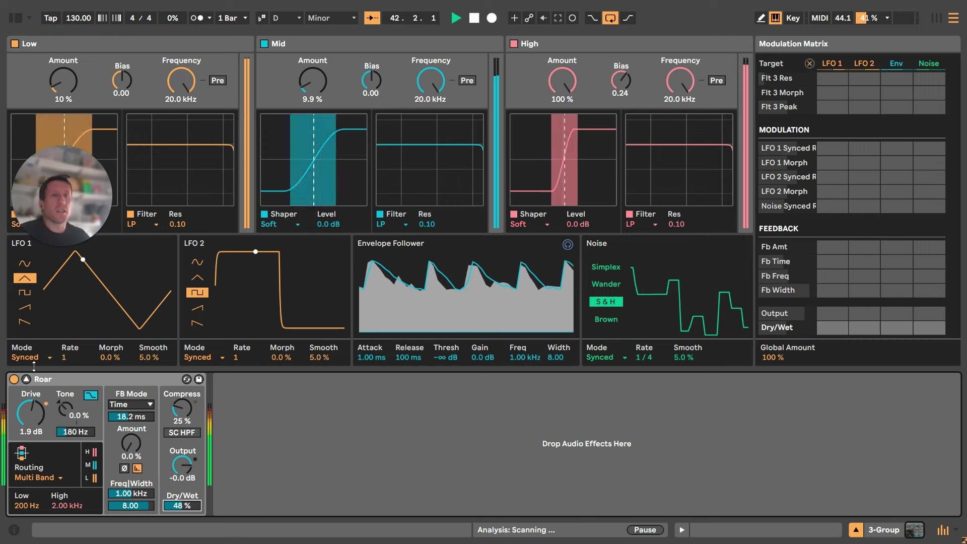
Step: Set Roar's Drive to 4.6 dB and Tone to 73 %, and collapse its expanded view
mouse_move(31, 413)
left_mouse_down()
mouse_move(31, 376)
mouse_move(30, 404)
mouse_move(65, 372)
mouse_move(35, 402)
mouse_move(34, 390)
mouse_move(34, 416)
left_mouse_up()
left_click(26, 379)
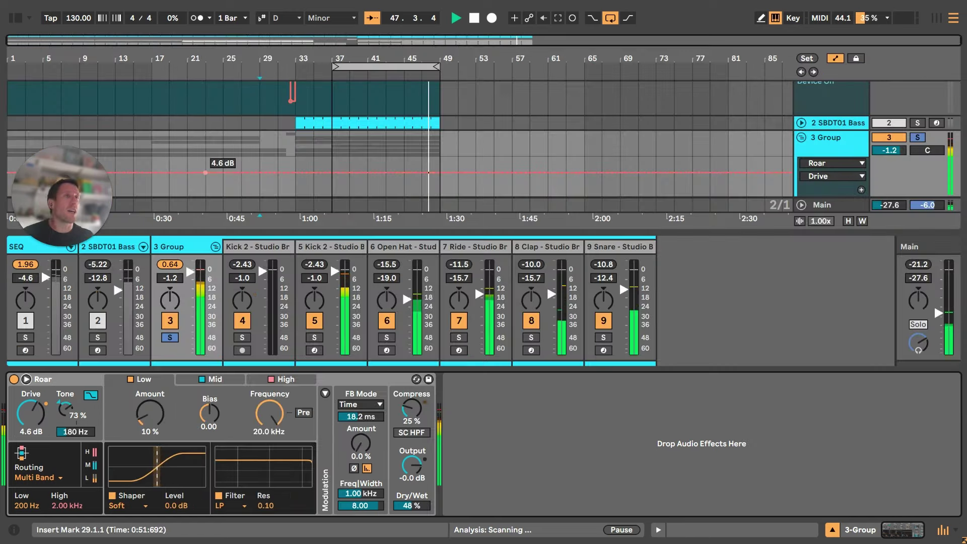
Step: Look through the device chains of the individual drum tracks in the group, from Kick 2 to 9 Snare
left_click(242, 247)
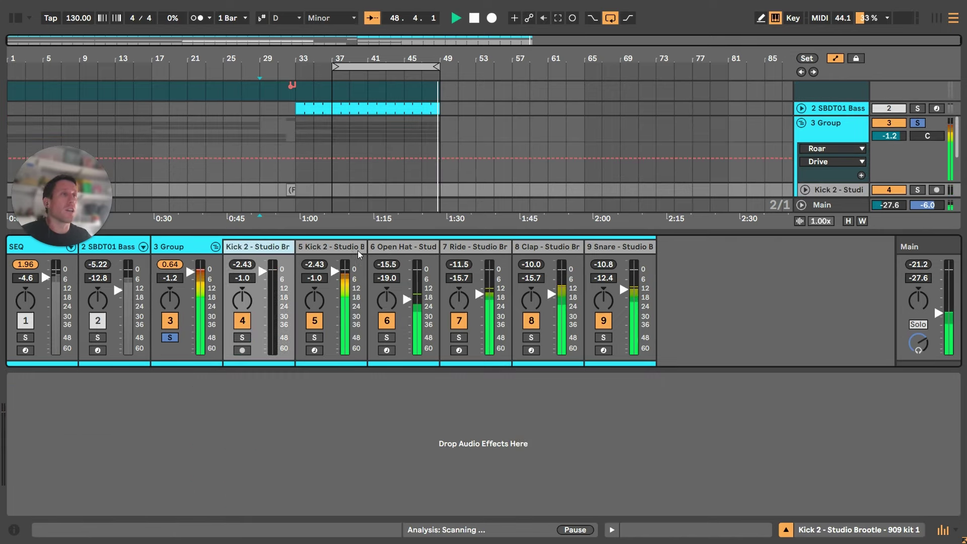
left_click(358, 250)
left_click(407, 246)
left_click(472, 240)
left_click(621, 249)
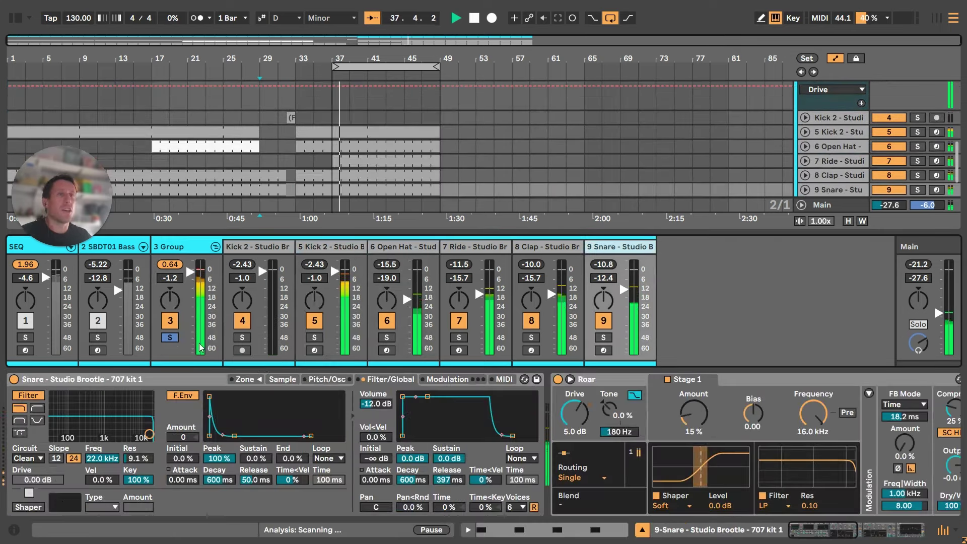
left_click(272, 248)
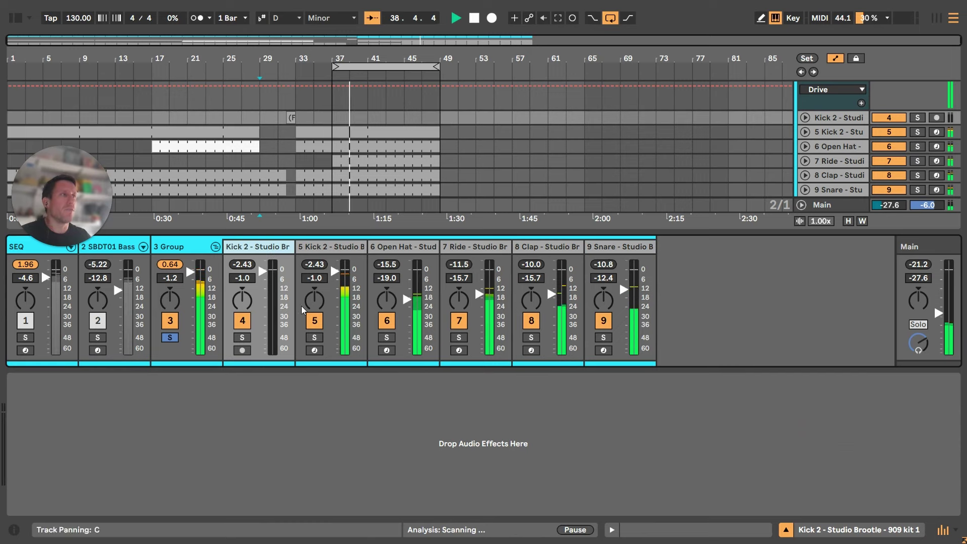
Step: Solo the 2 SBDT01 Bass track in place of 3 Group and review its device chain, from SQ Sequencer to Operator and Overdrive
left_click(170, 338)
left_click(99, 338)
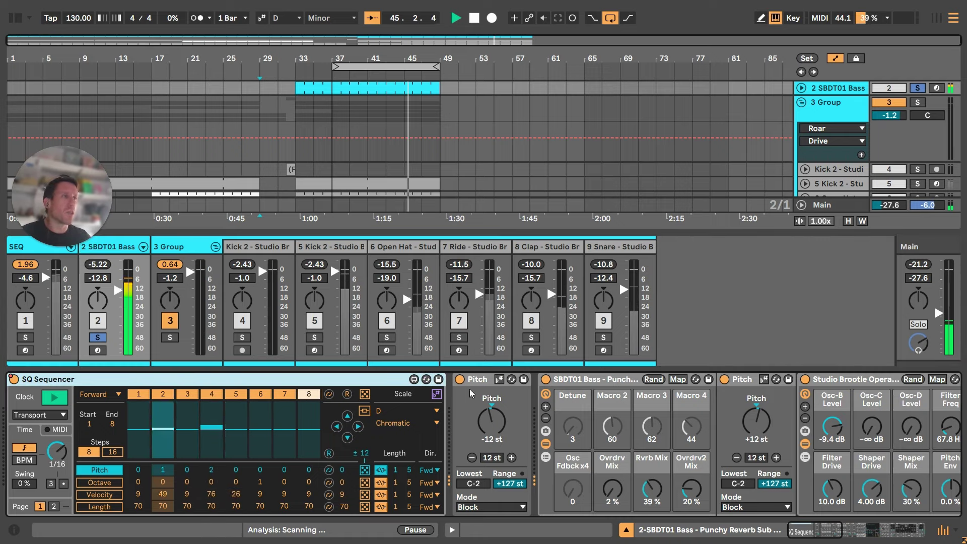
left_click(606, 381)
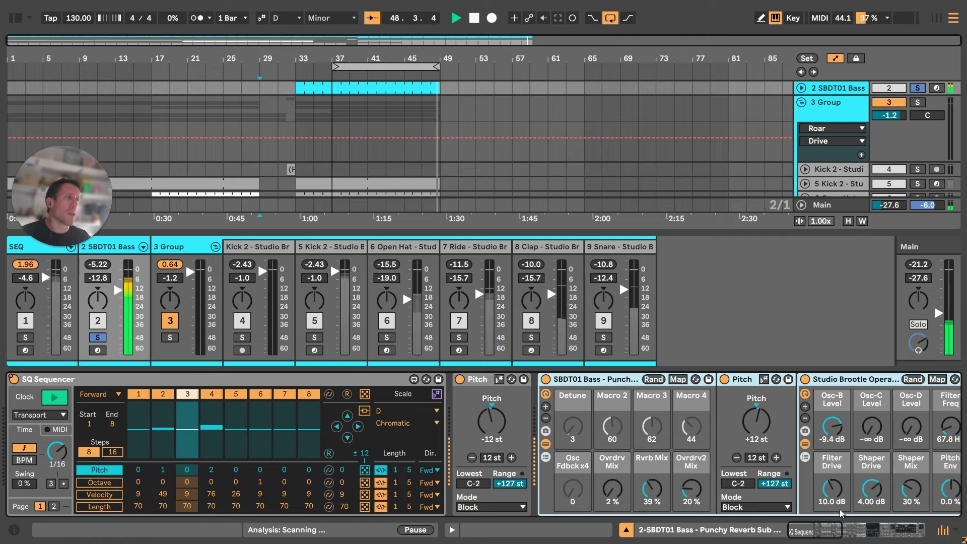
left_click_drag(816, 537, 865, 538)
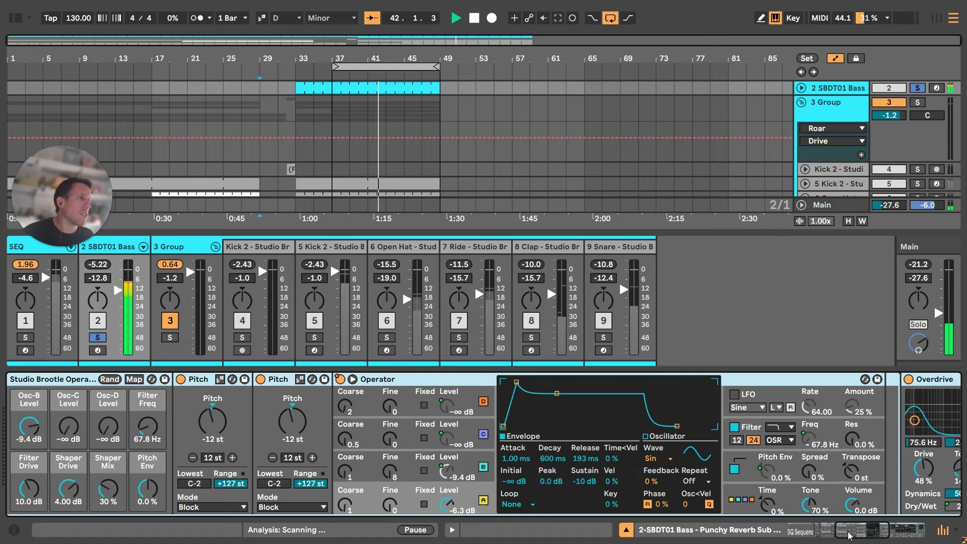
left_click_drag(849, 535, 618, 541)
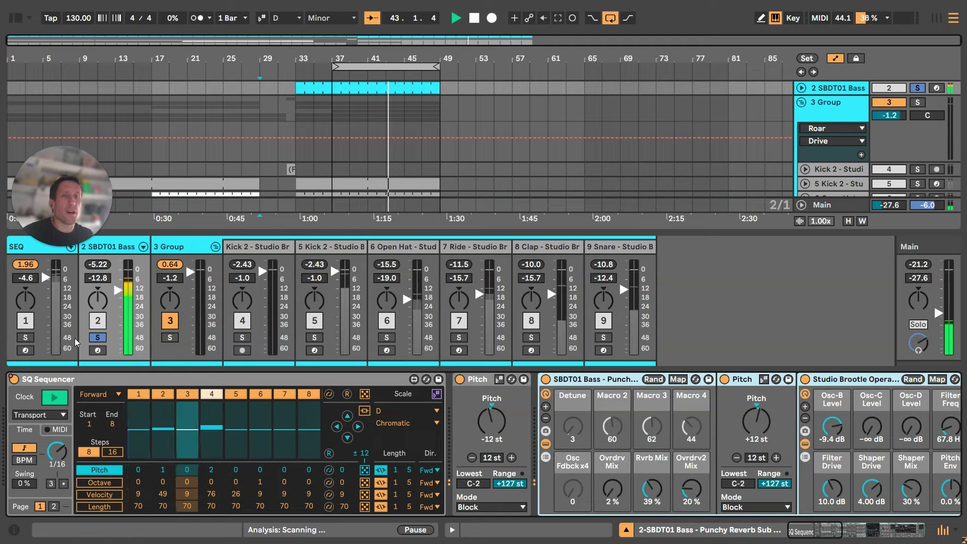
Step: Audition SEQ alone and together with 2 SBDT01 Bass, and turn off the solos to play the full mix
left_click(25, 338)
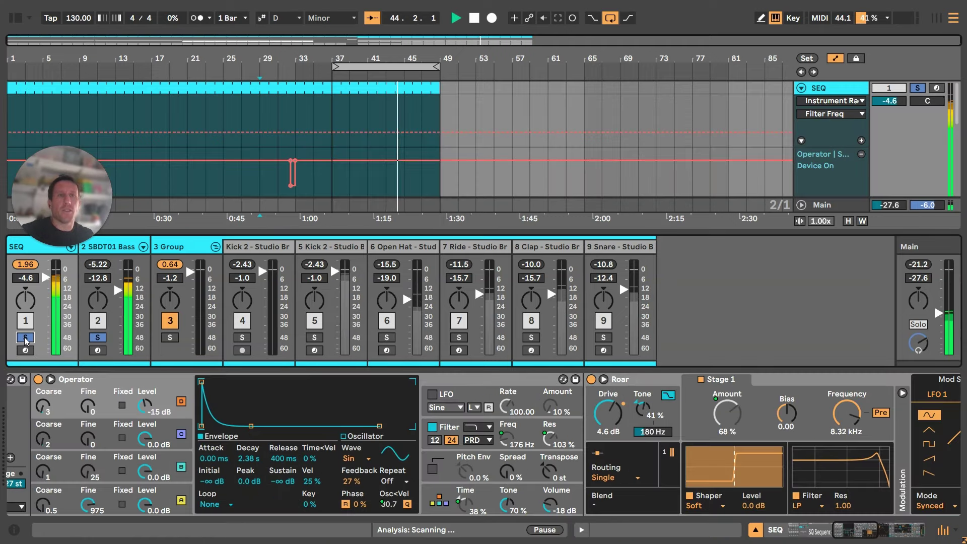
left_click(98, 341)
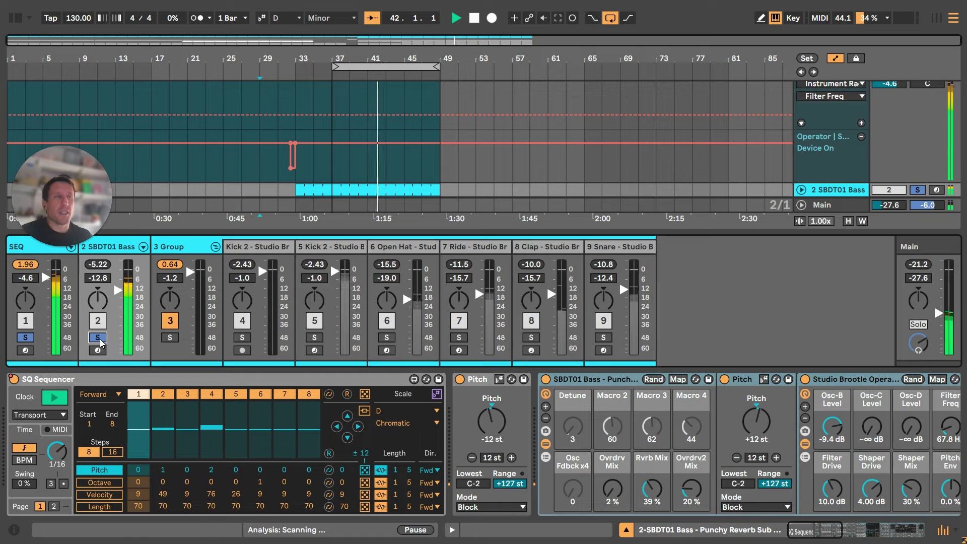
left_click(98, 337)
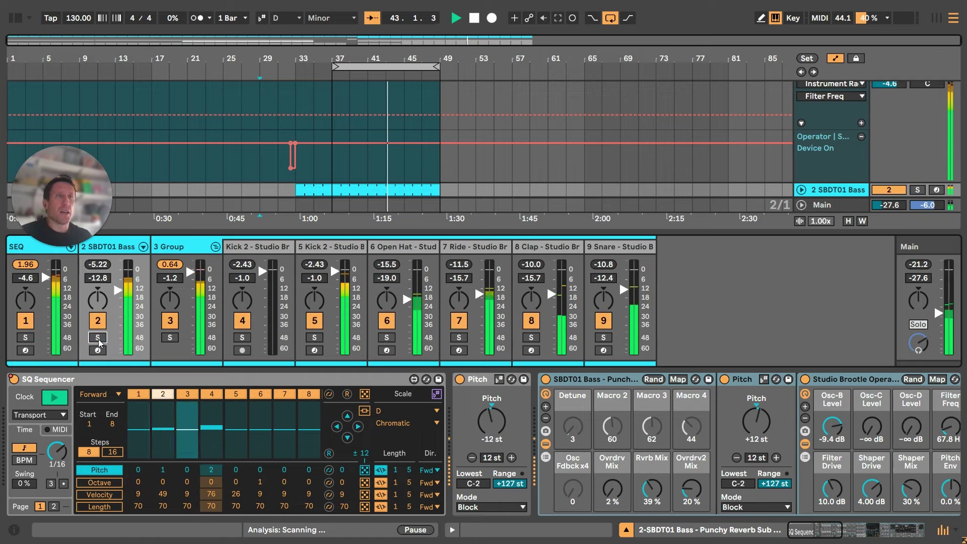